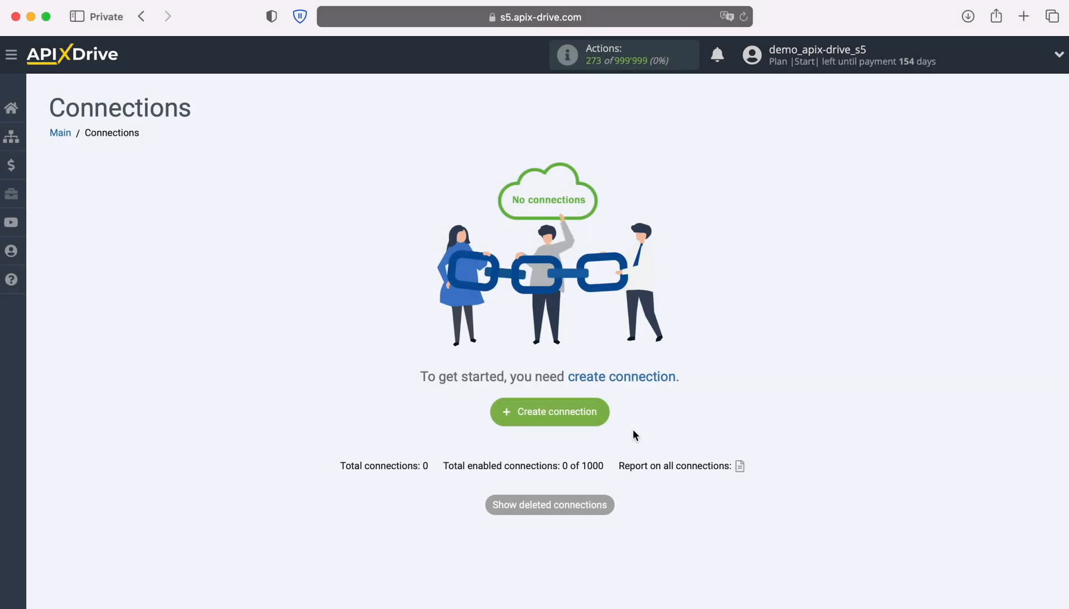
# - Create a new connection and set Google Lead Form as its data source system
pyautogui.click(601, 409)
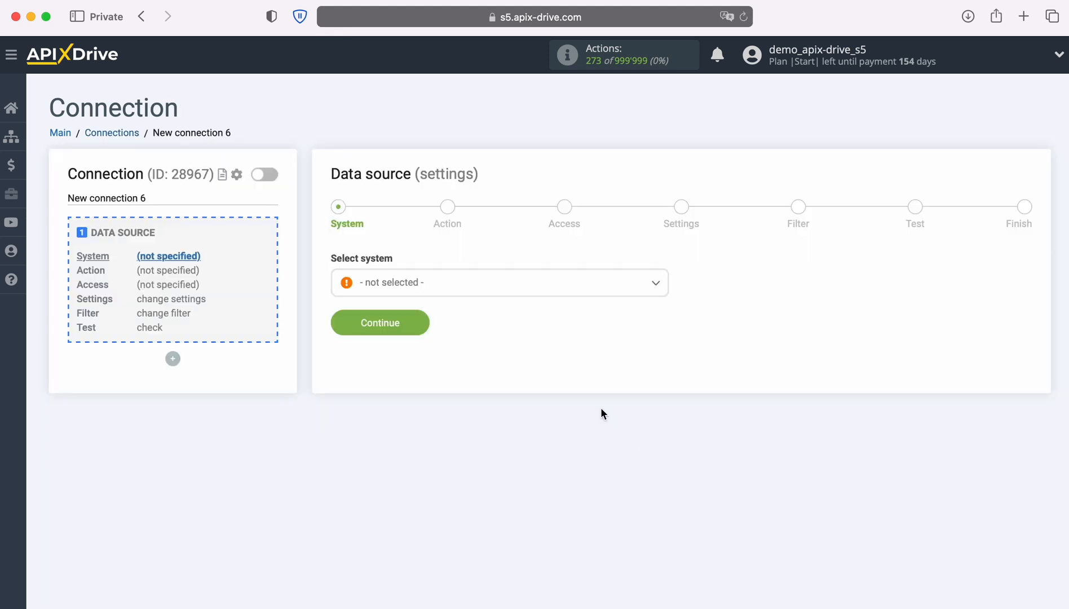
pyautogui.click(526, 286)
pyautogui.scroll(-15, 593, 413)
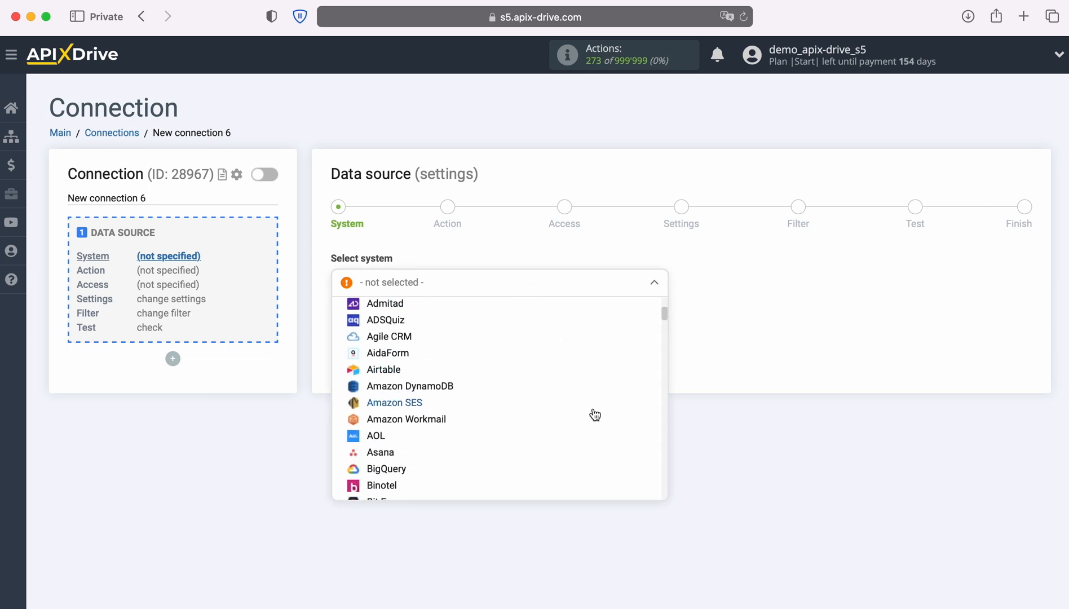
pyautogui.scroll(-8, 593, 413)
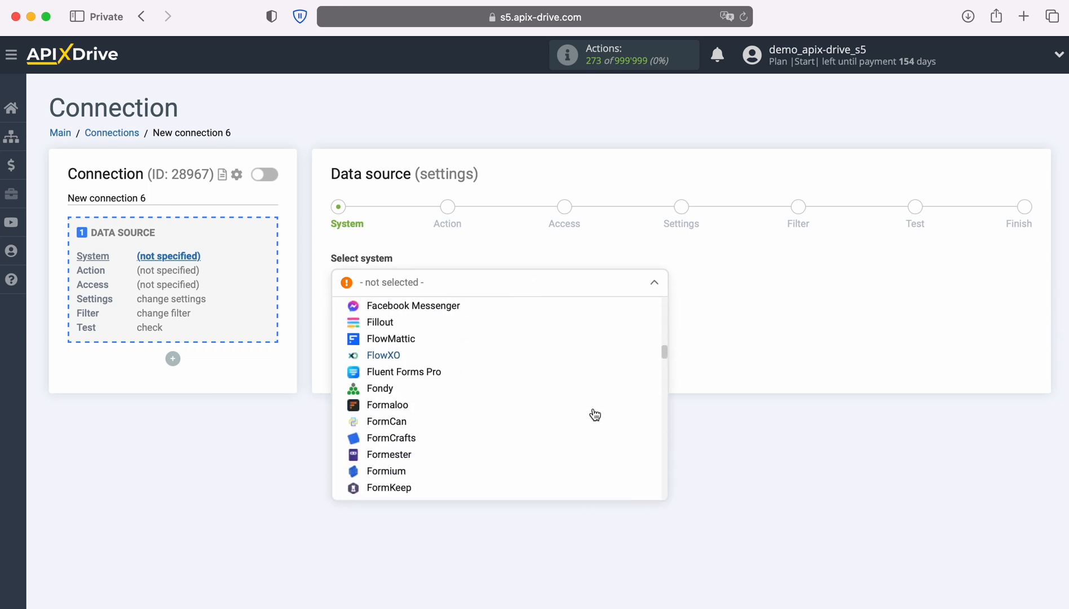
pyautogui.click(444, 431)
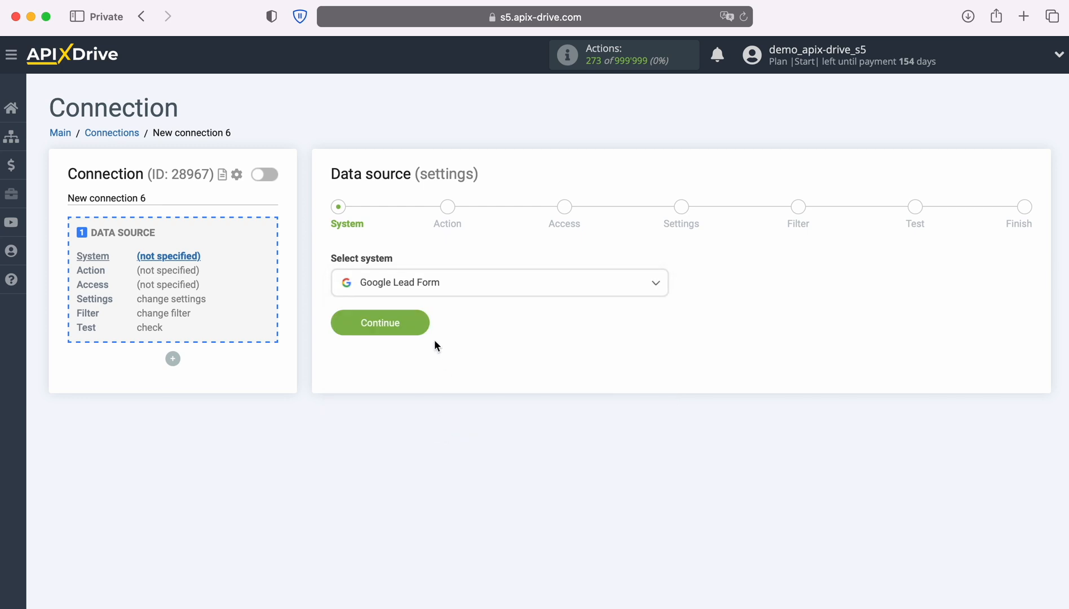
pyautogui.click(424, 322)
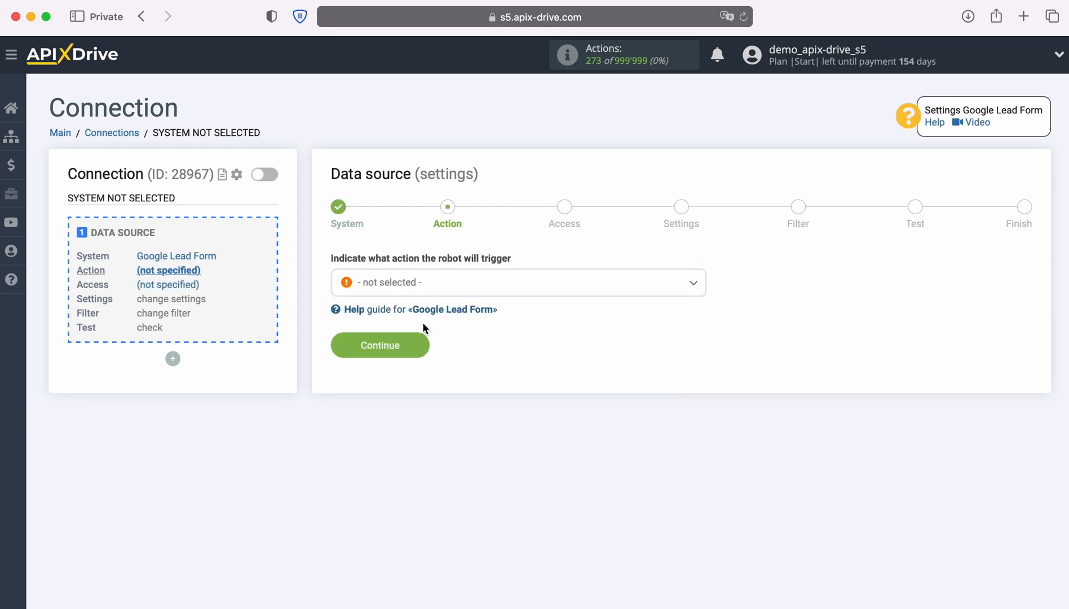
# - Set the data source action to Get LEADS (new) and continue to the access stage
pyautogui.click(484, 287)
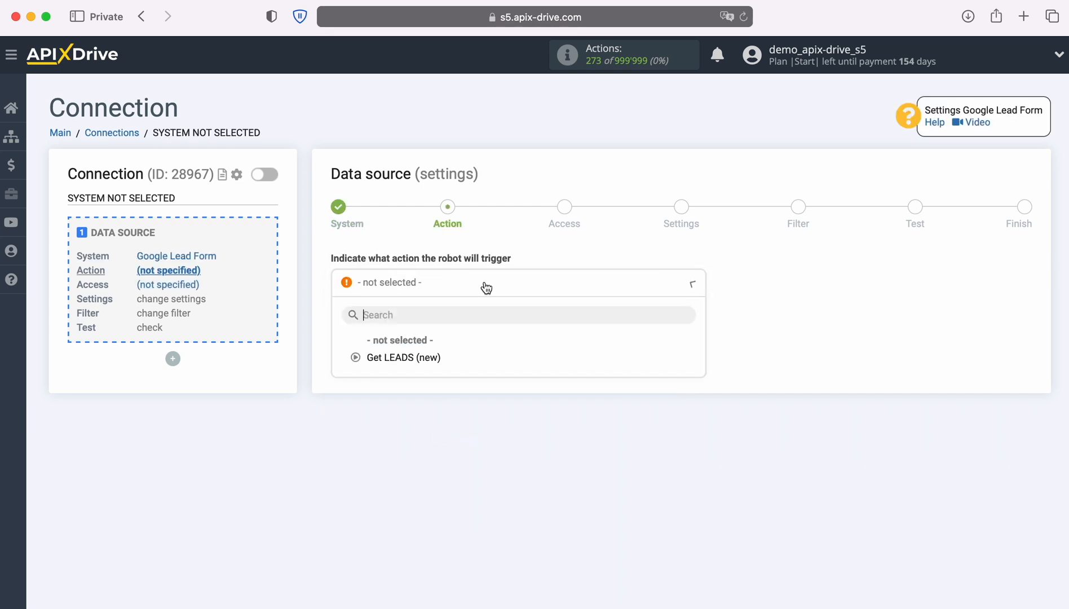
pyautogui.click(428, 355)
pyautogui.click(422, 345)
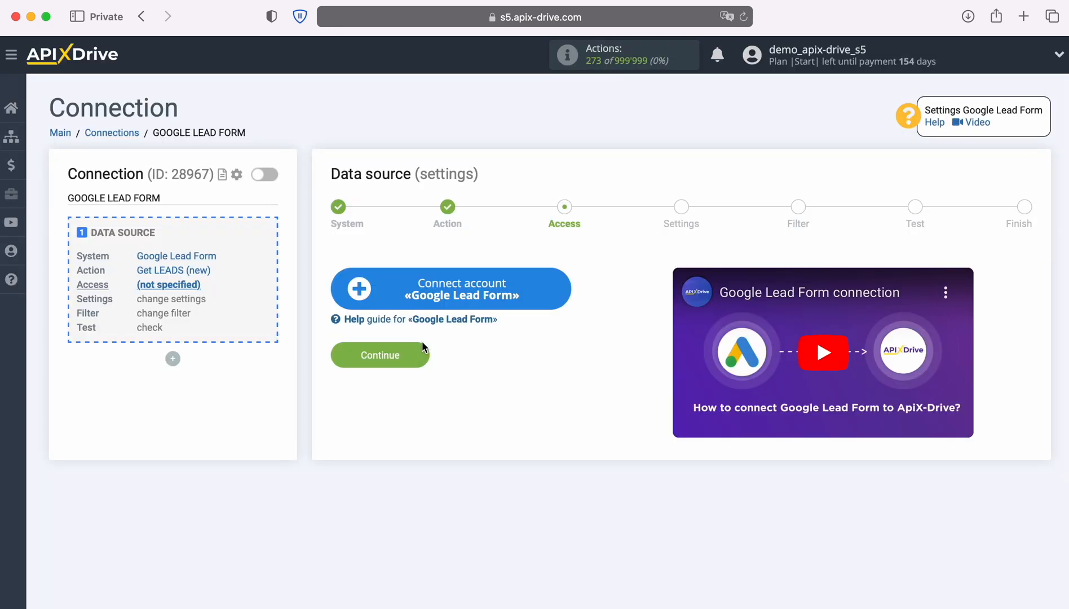
# - Connect a Google Lead Form account under its default name, select it as the login and continue to the source settings
pyautogui.click(563, 289)
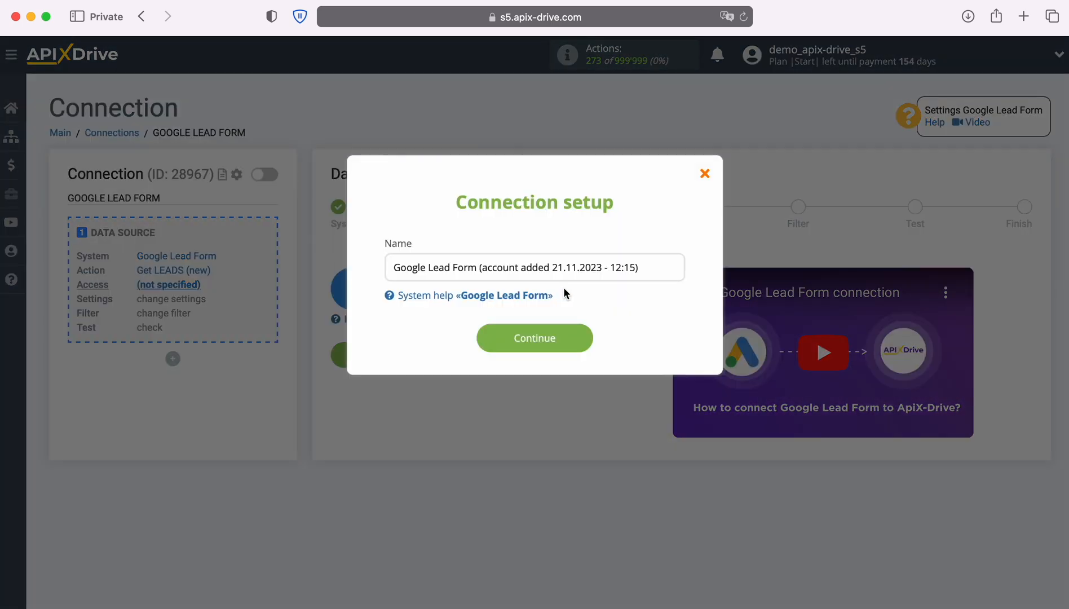
pyautogui.moveTo(661, 267); pyautogui.dragTo(379, 267)
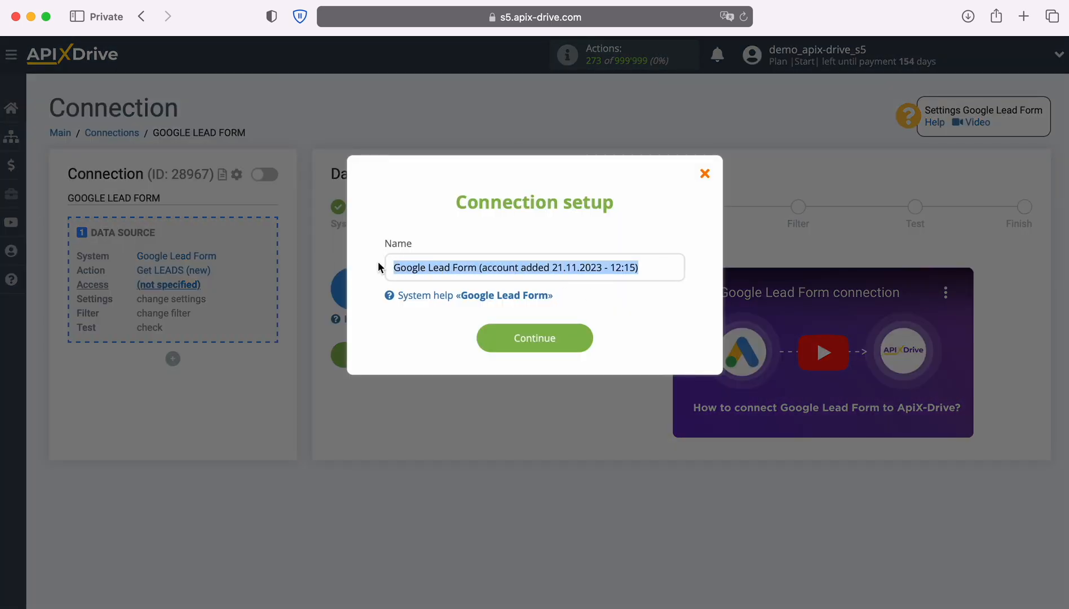
pyautogui.click(379, 267)
pyautogui.click(588, 337)
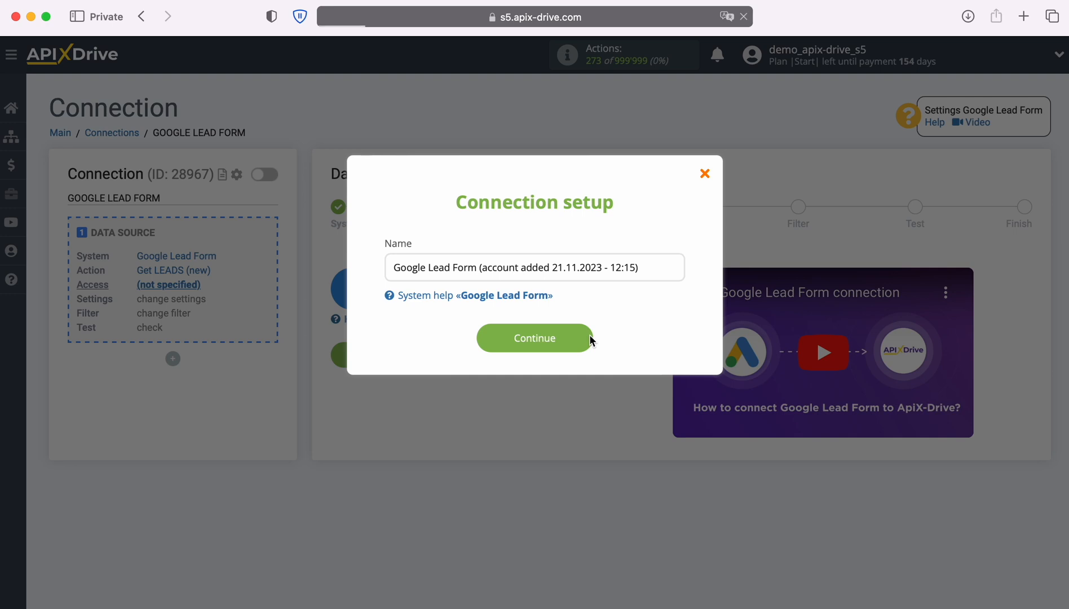
pyautogui.click(581, 319)
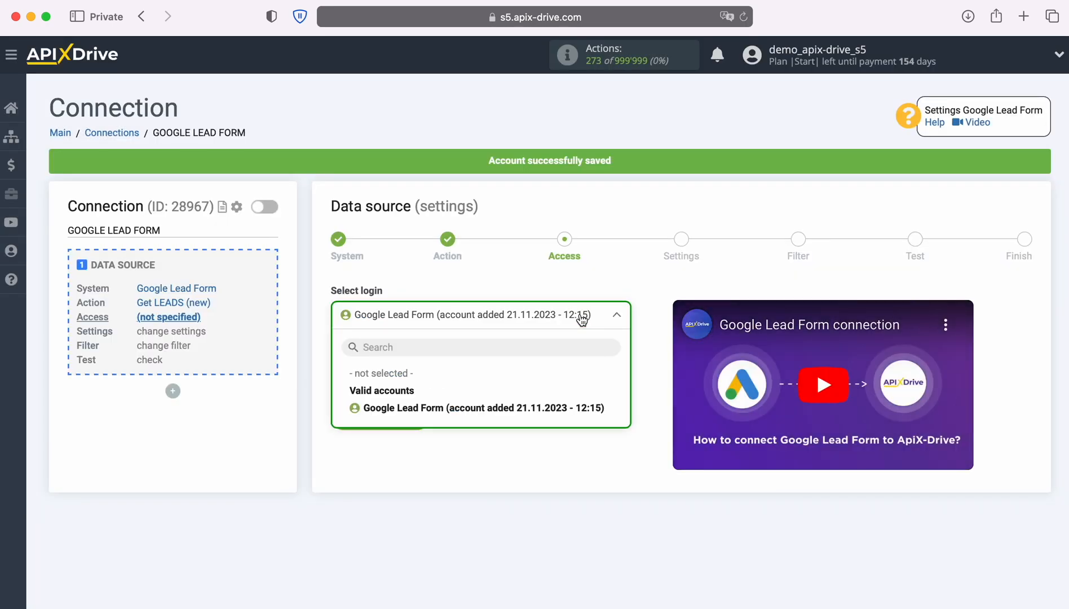
pyautogui.click(589, 407)
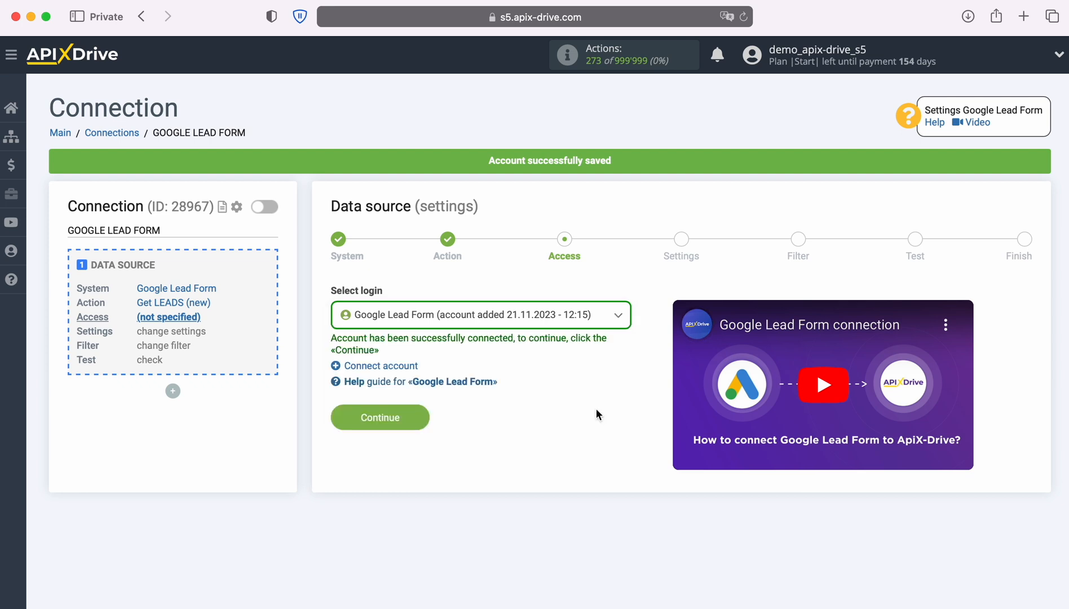
pyautogui.click(418, 418)
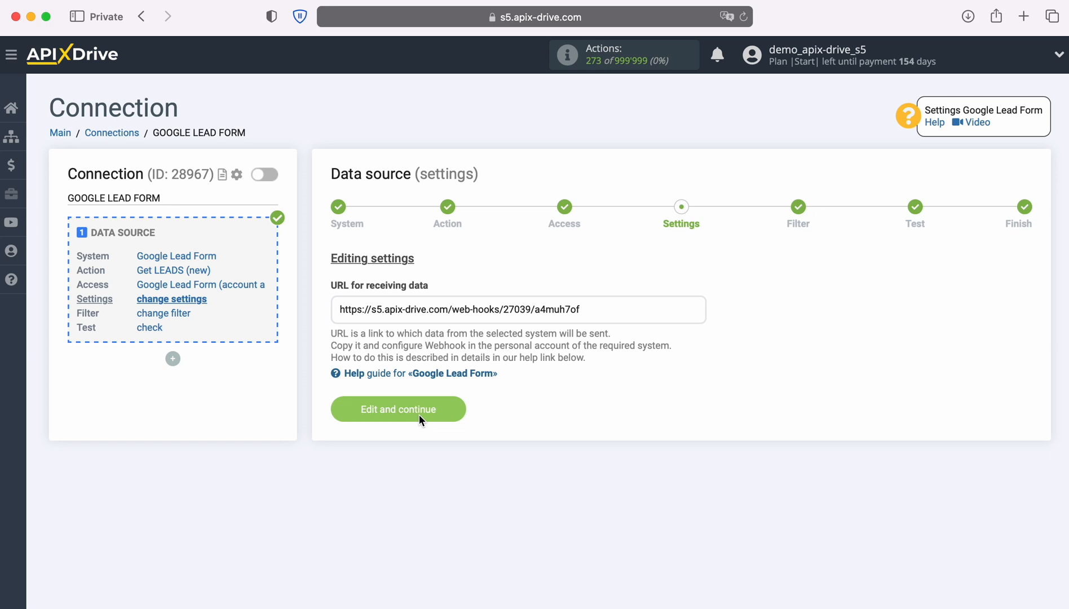
# - Copy the URL for receiving data and switch to the Assets page in Google Ads
pyautogui.moveTo(340, 309); pyautogui.dragTo(577, 308)
pyautogui.rightClick(564, 308)
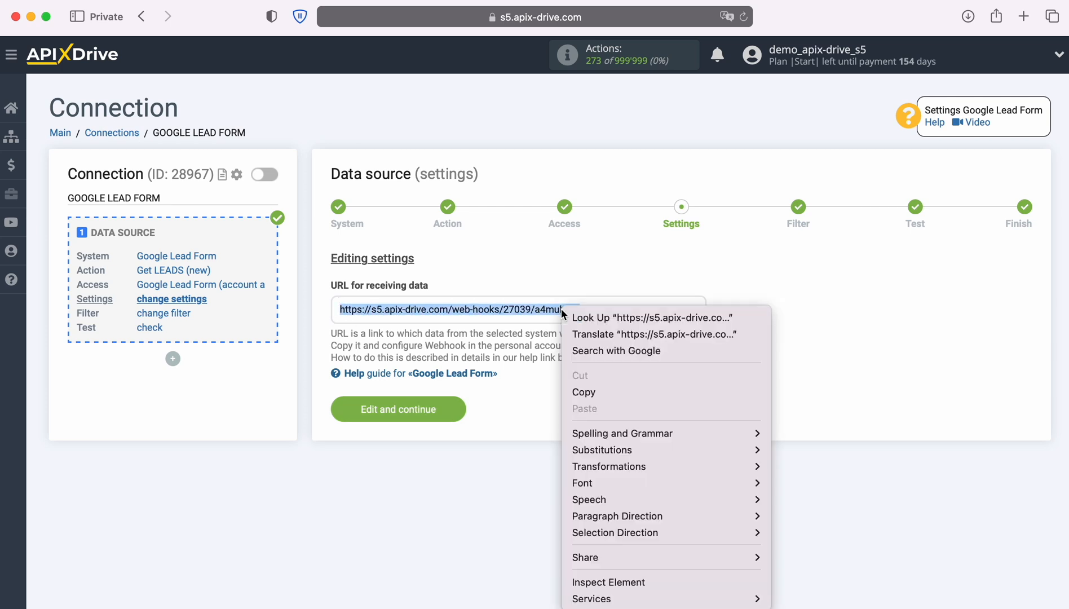
pyautogui.click(595, 391)
pyautogui.press('super+grave')
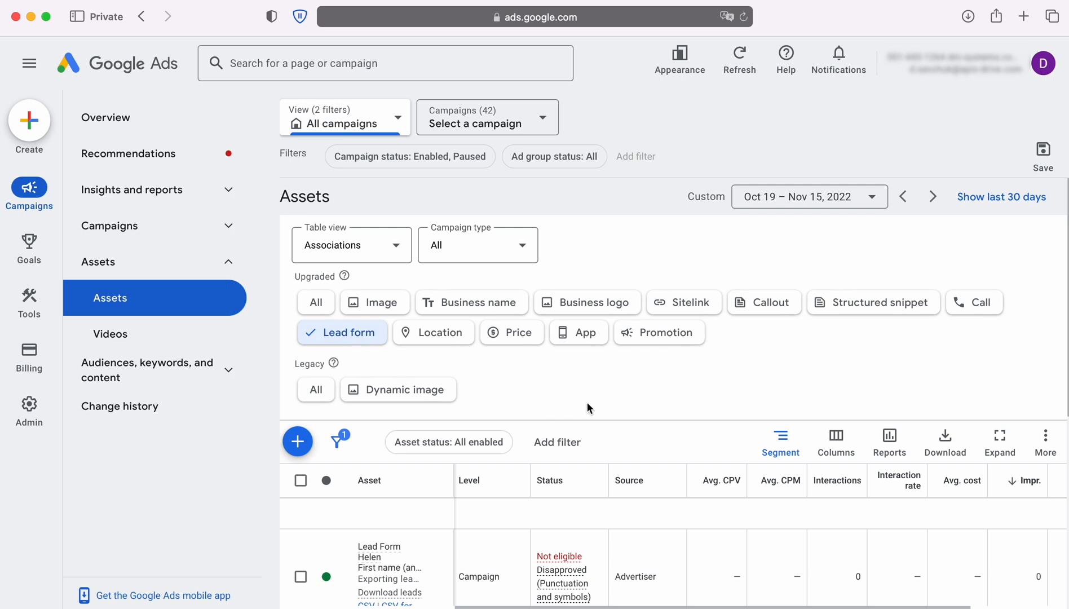
# - Open the lead form asset that is pending review for editing and expand its other data integration options
pyautogui.scroll(-3, 643, 385)
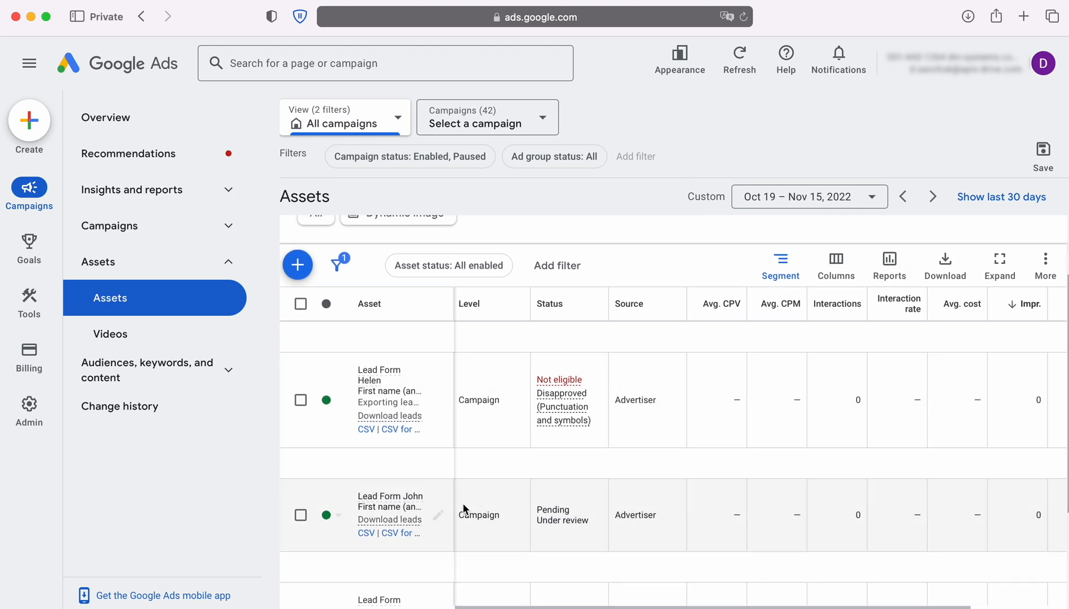
pyautogui.click(443, 516)
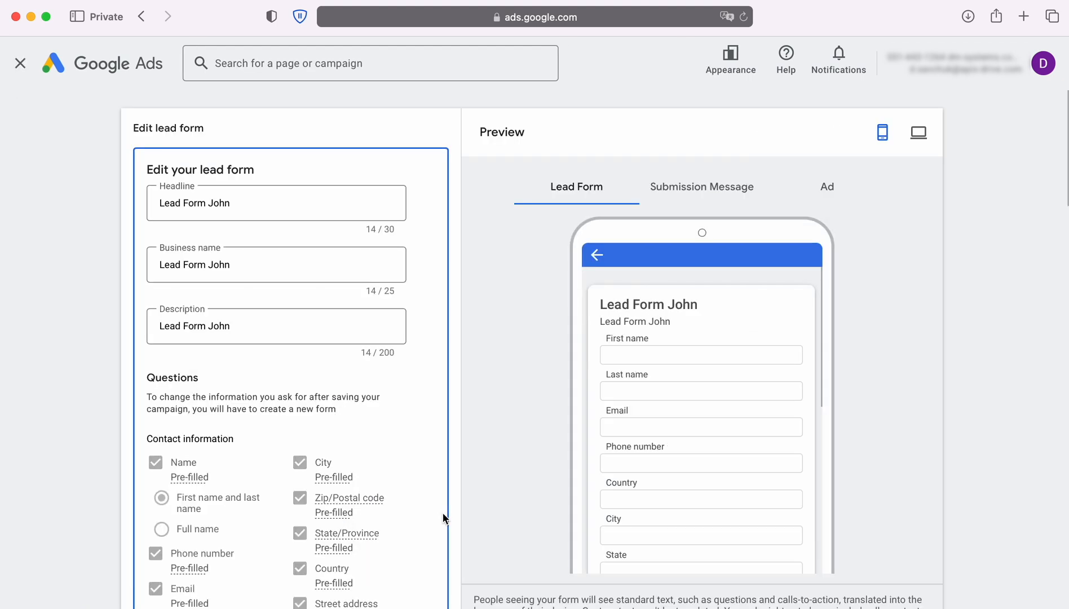
pyautogui.scroll(-6, 440, 502)
pyautogui.scroll(-15, 432, 492)
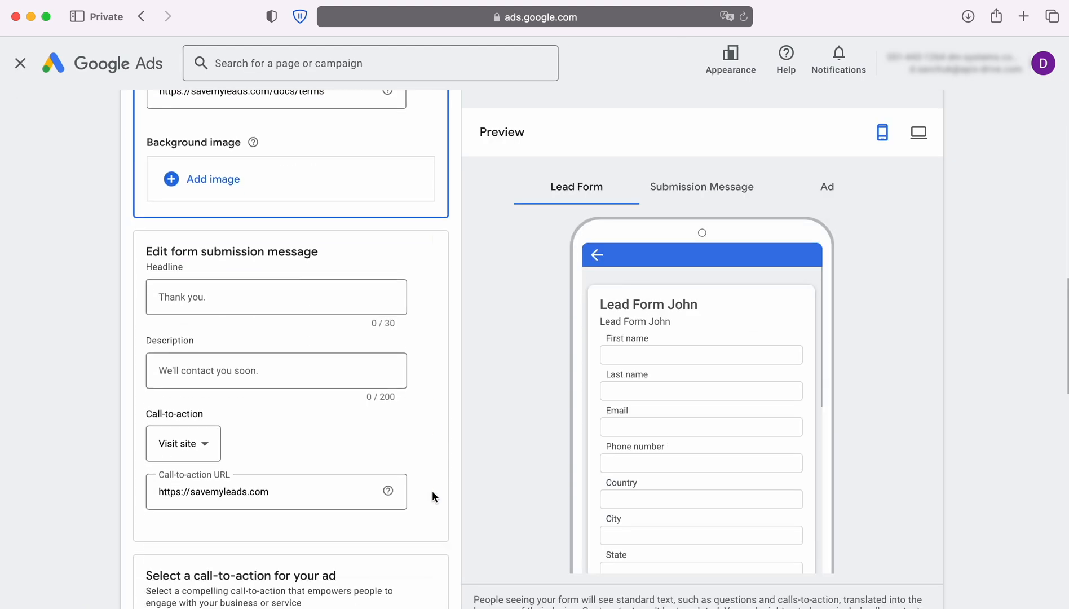
pyautogui.scroll(-10, 433, 495)
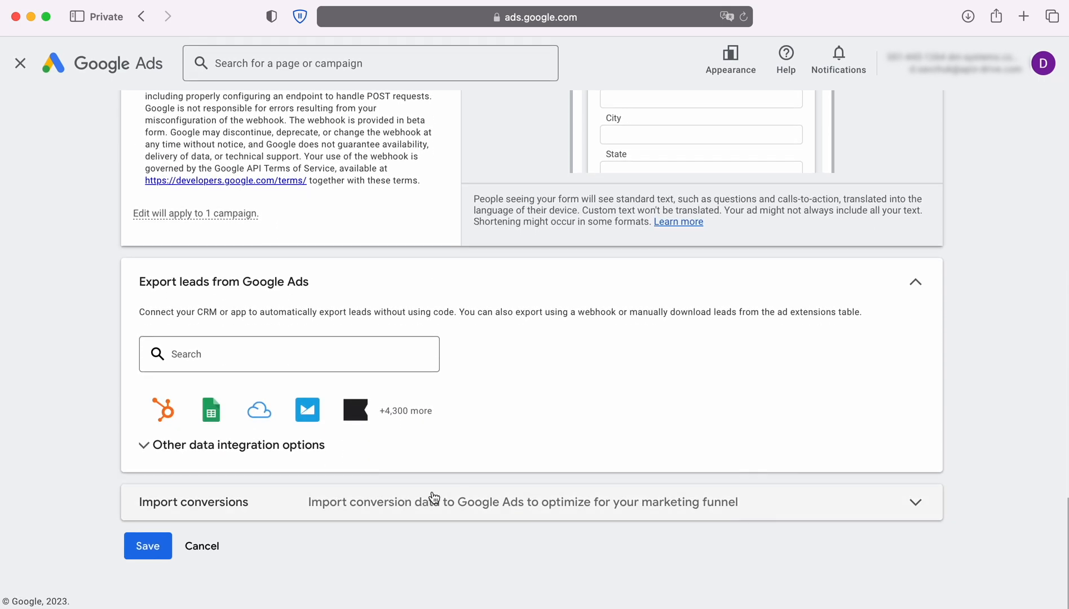
pyautogui.click(303, 454)
pyautogui.scroll(-5, 302, 456)
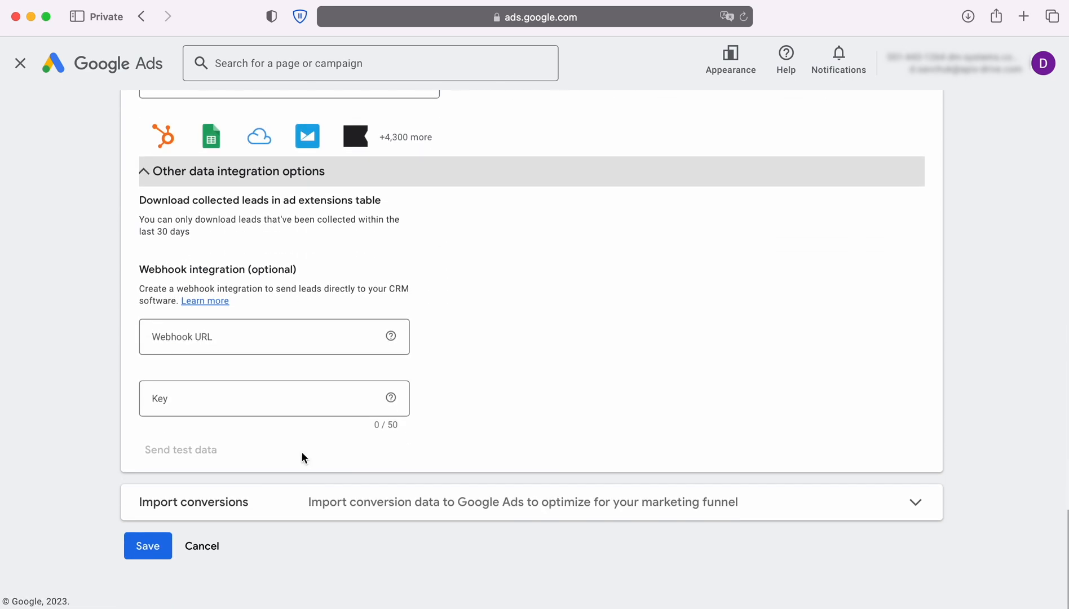
# - Paste the copied link as the lead form's Webhook URL and enter the link's final segment as the webhook Key
pyautogui.click(205, 338)
pyautogui.rightClick(205, 336)
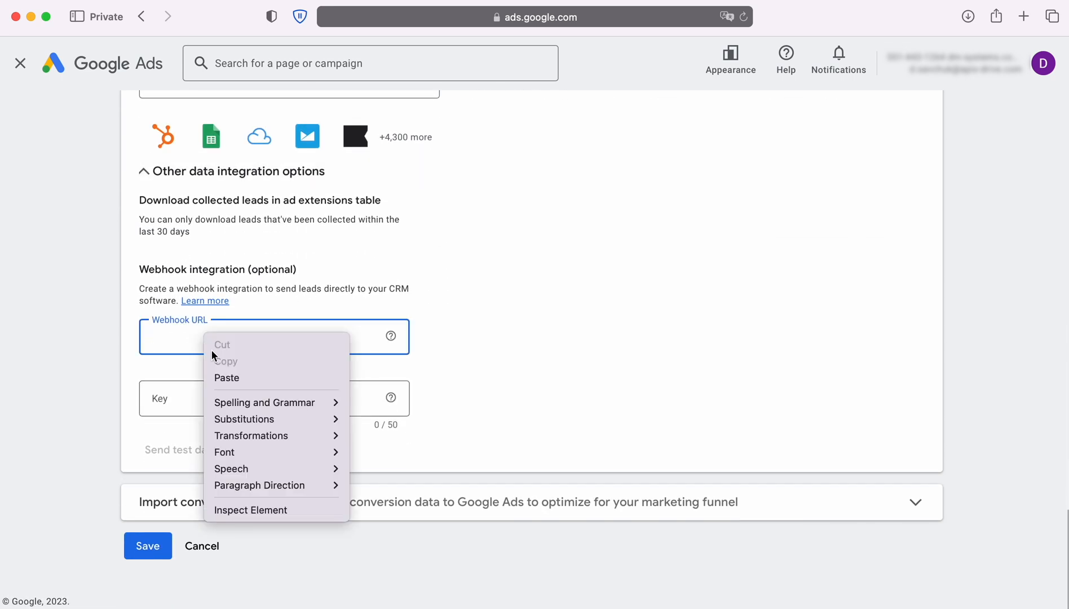
pyautogui.click(228, 377)
pyautogui.moveTo(340, 337); pyautogui.dragTo(389, 337)
pyautogui.rightClick(366, 336)
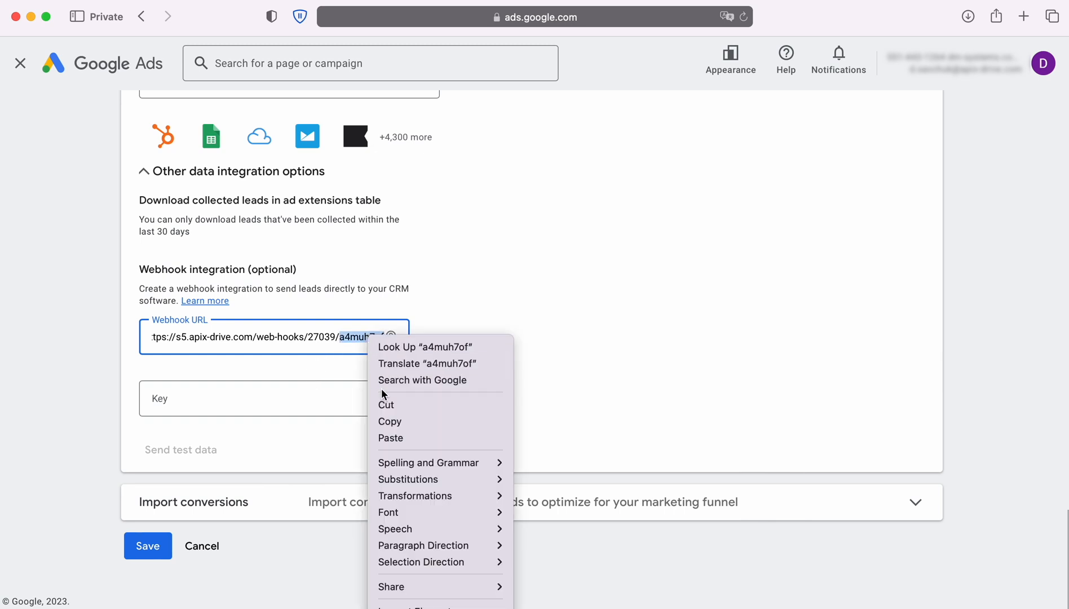
pyautogui.click(393, 421)
pyautogui.click(217, 401)
pyautogui.rightClick(213, 401)
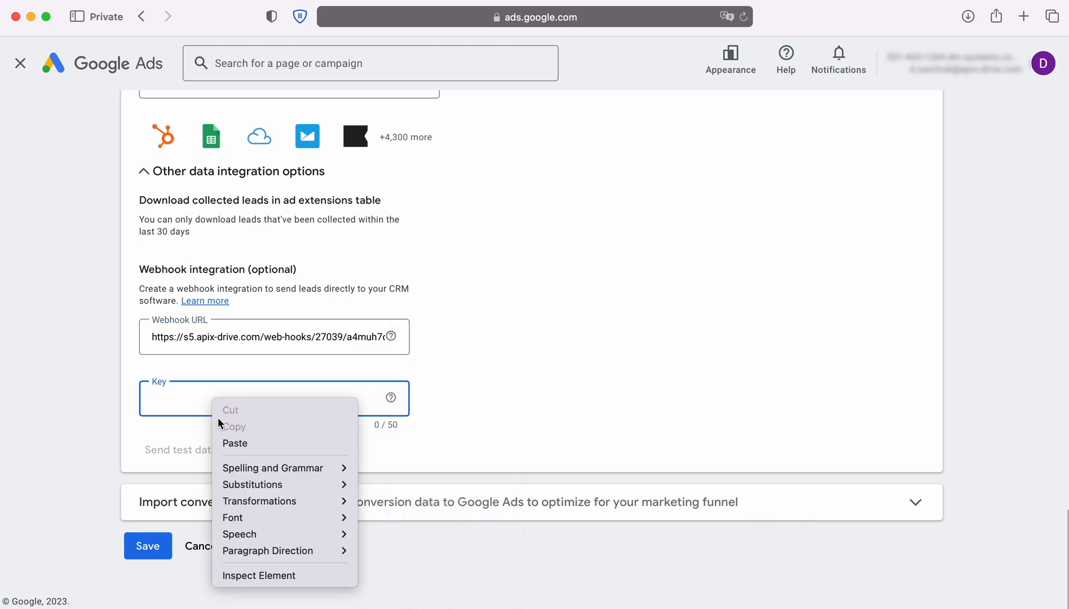
pyautogui.click(241, 443)
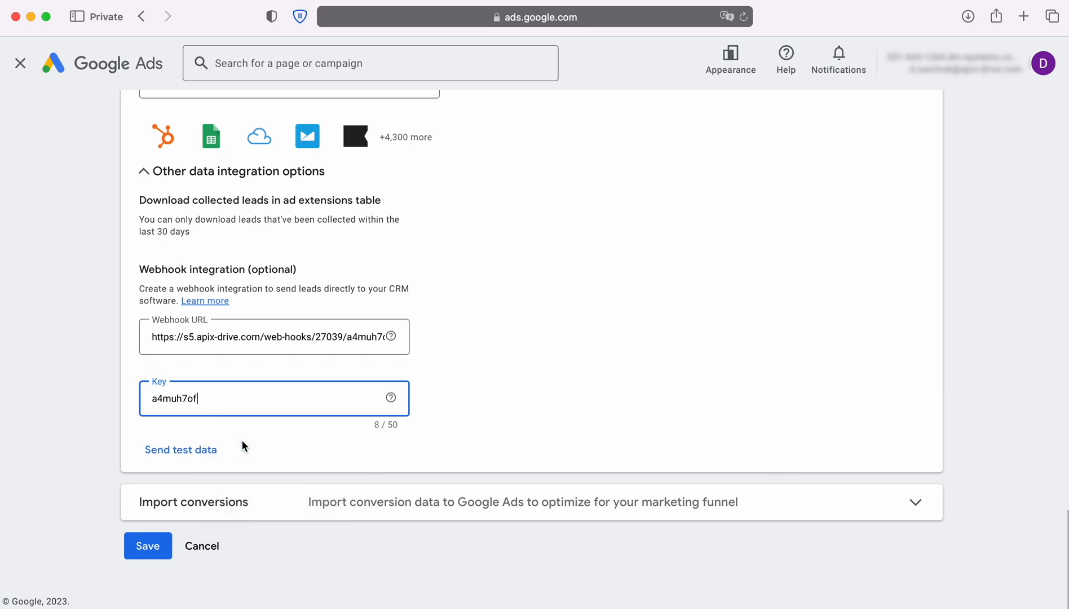
# - Send test data through the webhook integration and save the lead form
pyautogui.click(179, 449)
pyautogui.scroll(-2, 179, 453)
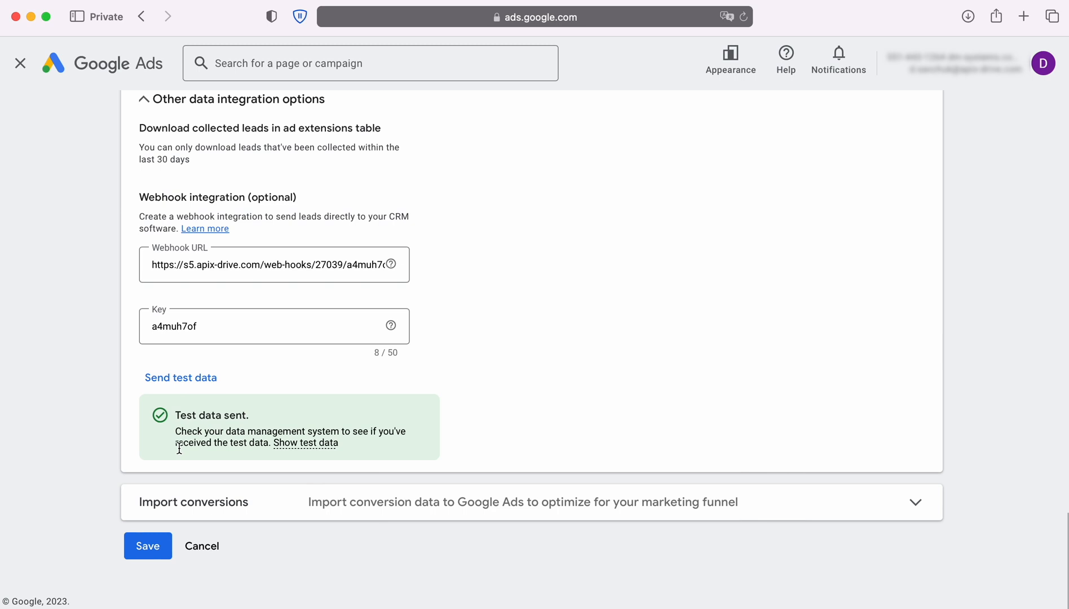
pyautogui.click(148, 546)
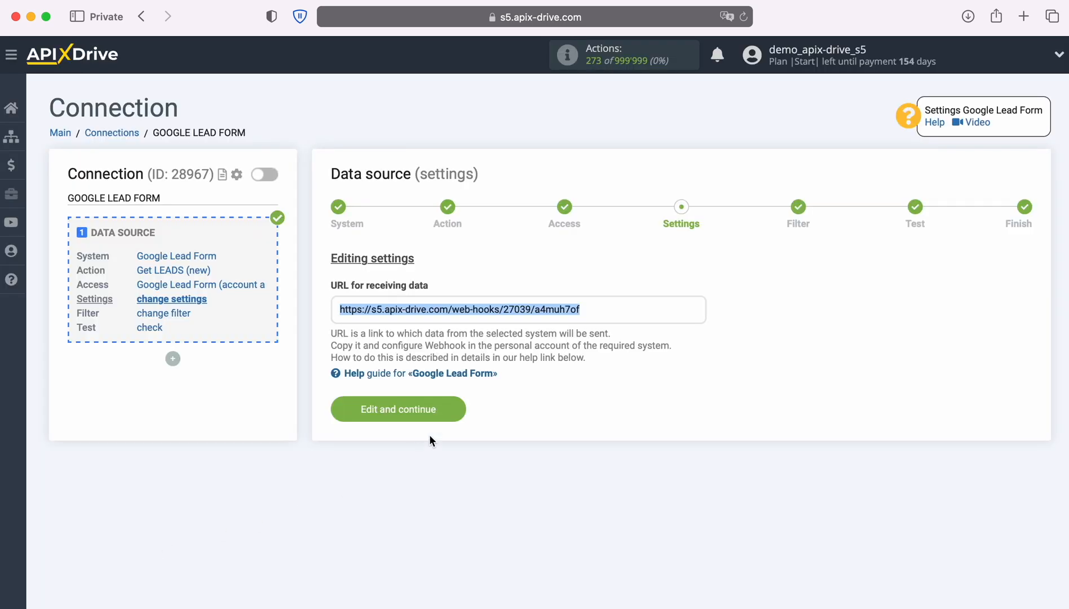
# - In ApiX-Drive, confirm the source settings, continue without a filter and accept the loaded test data to finish the data source
pyautogui.click(458, 405)
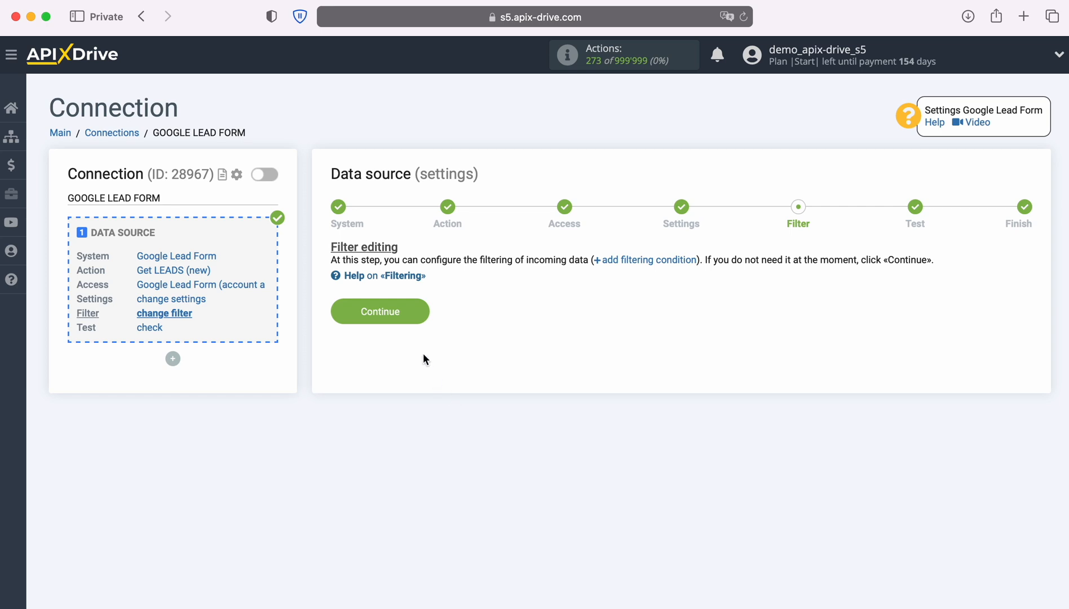
pyautogui.click(420, 312)
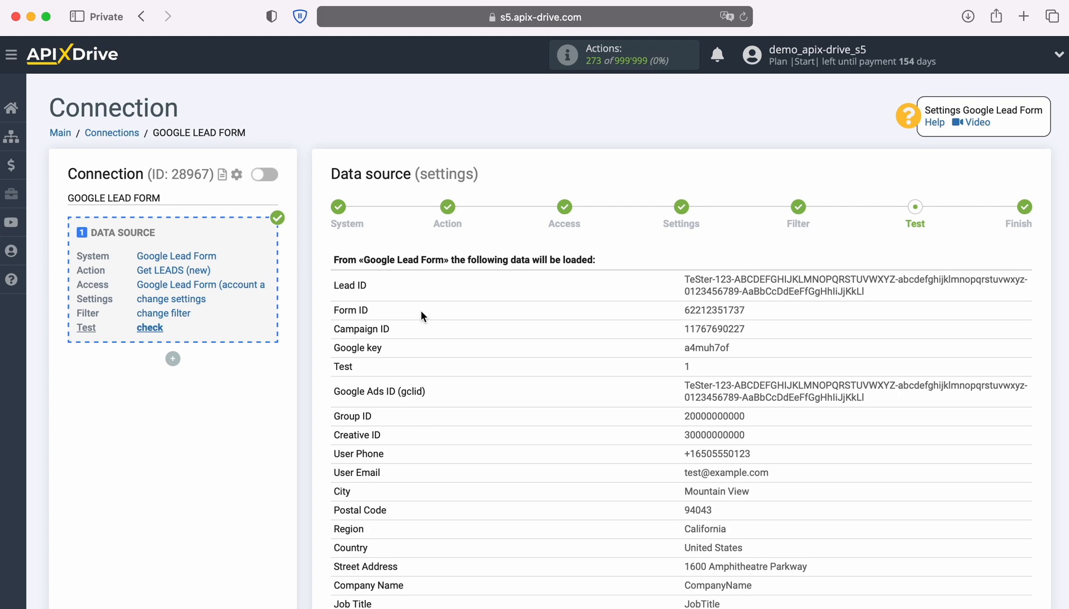
pyautogui.scroll(-5, 421, 310)
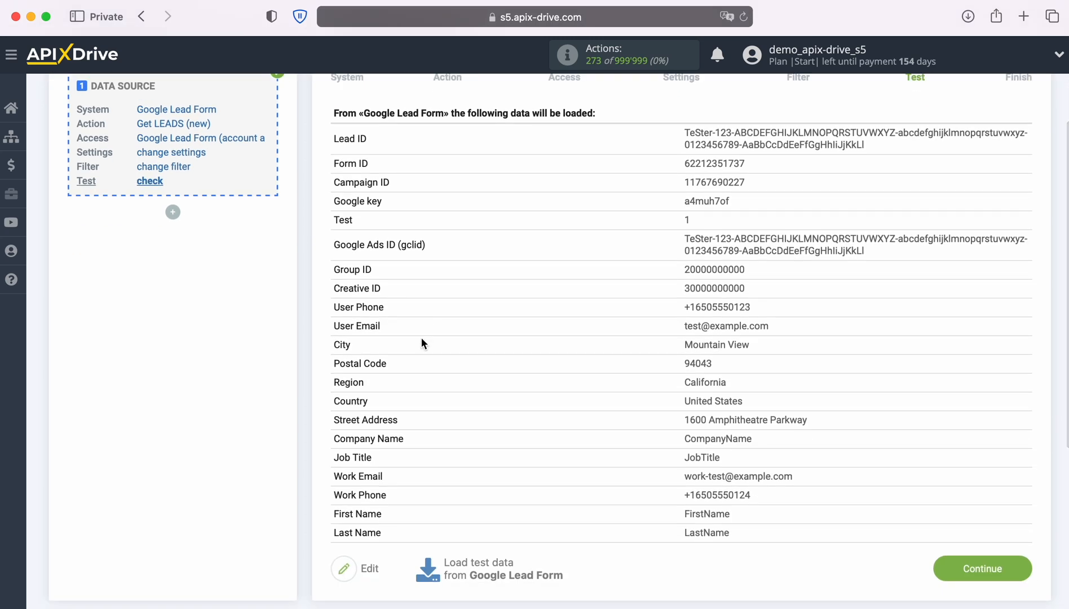
pyautogui.click(1025, 568)
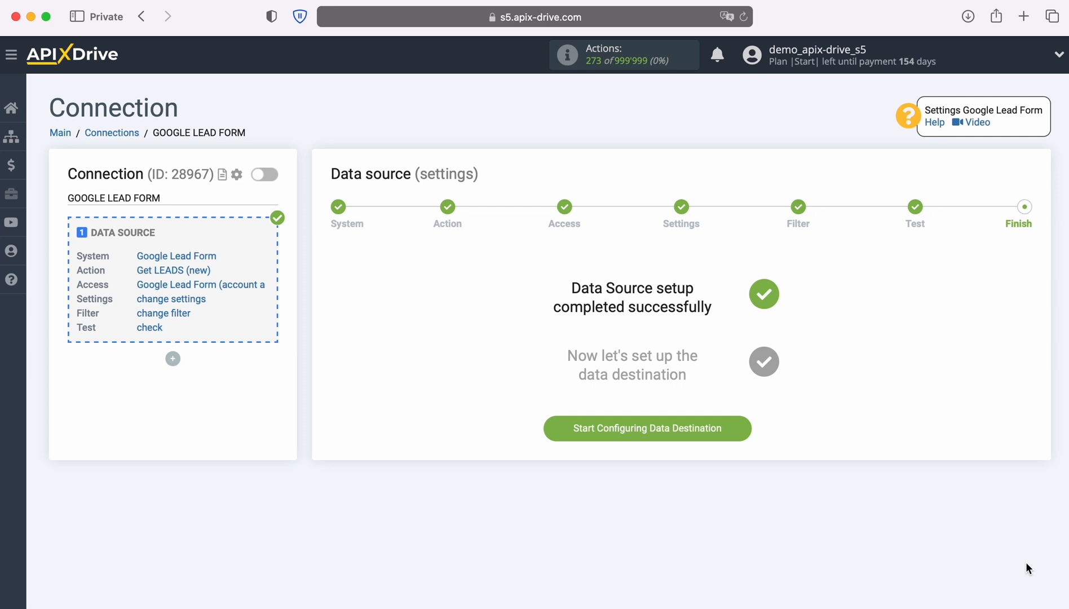
# - Start configuring the data destination and select Slack as its system
pyautogui.click(741, 429)
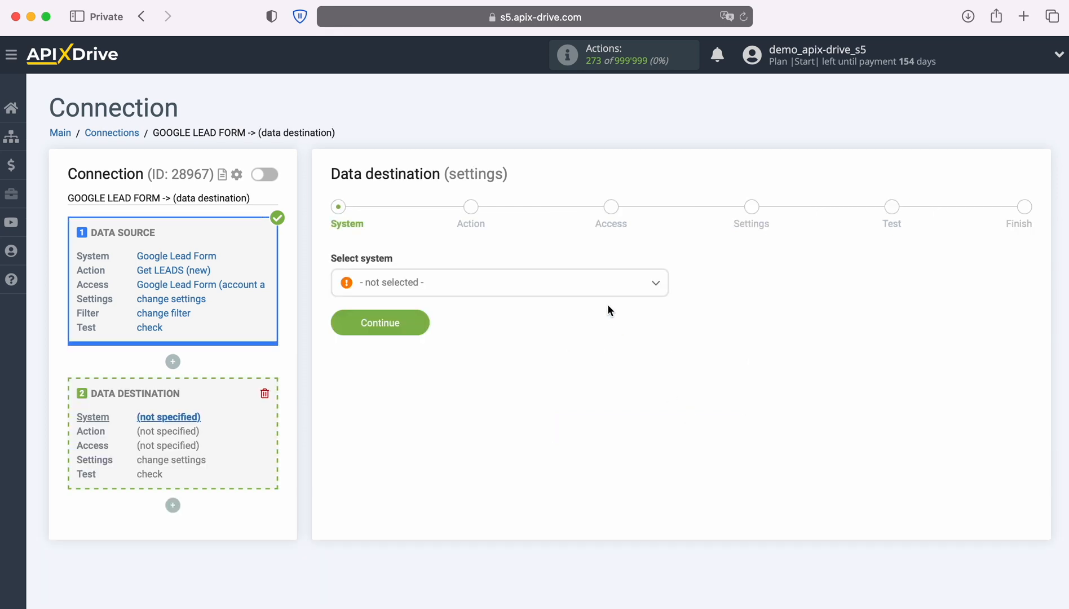
pyautogui.click(589, 285)
pyautogui.scroll(-8, 584, 430)
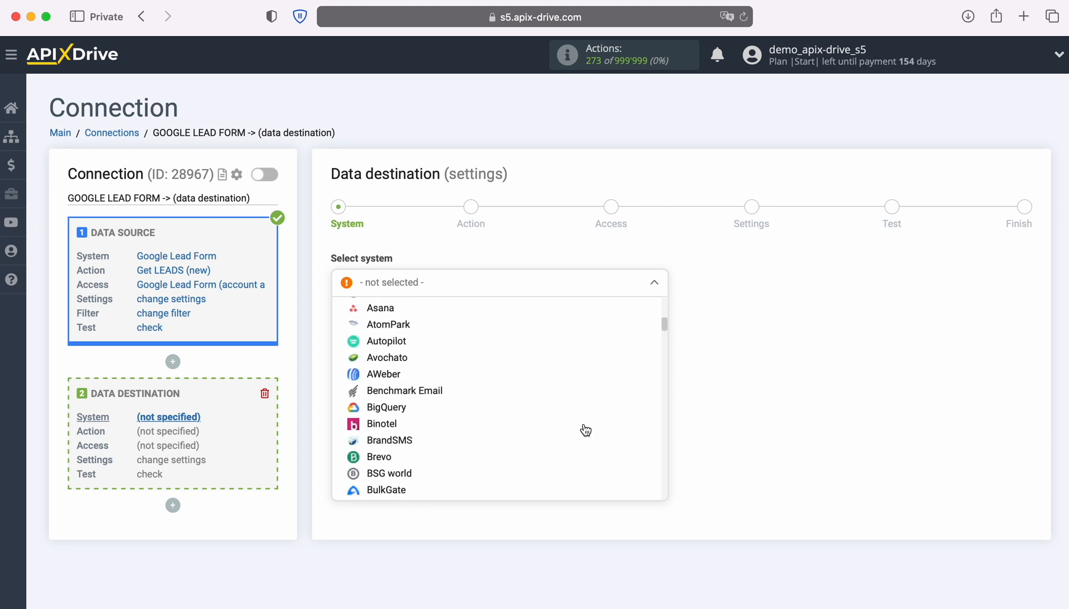
pyautogui.scroll(-12, 585, 429)
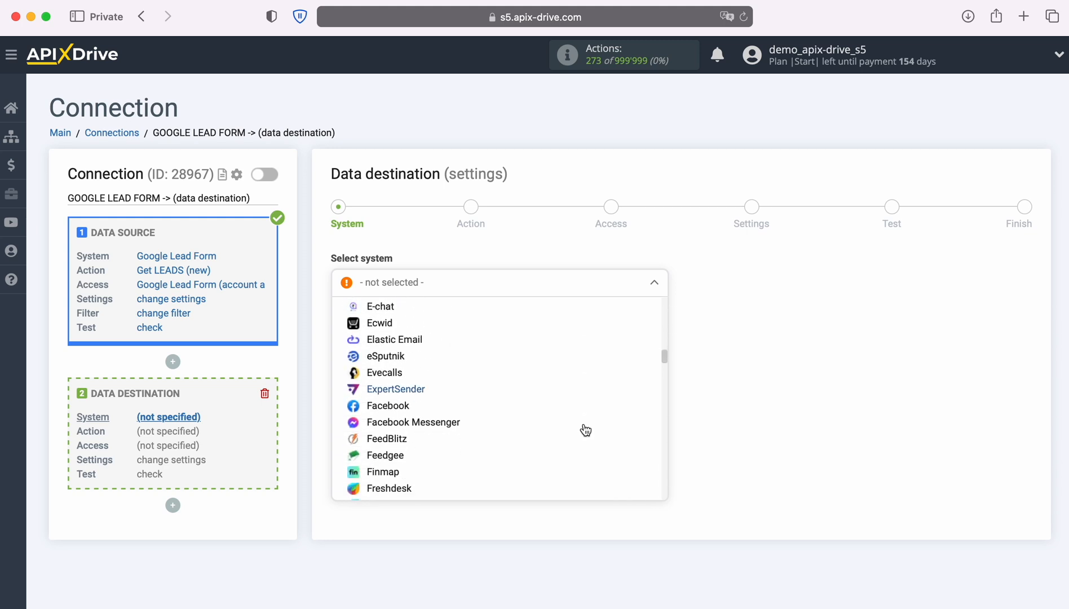
pyautogui.scroll(-12, 585, 430)
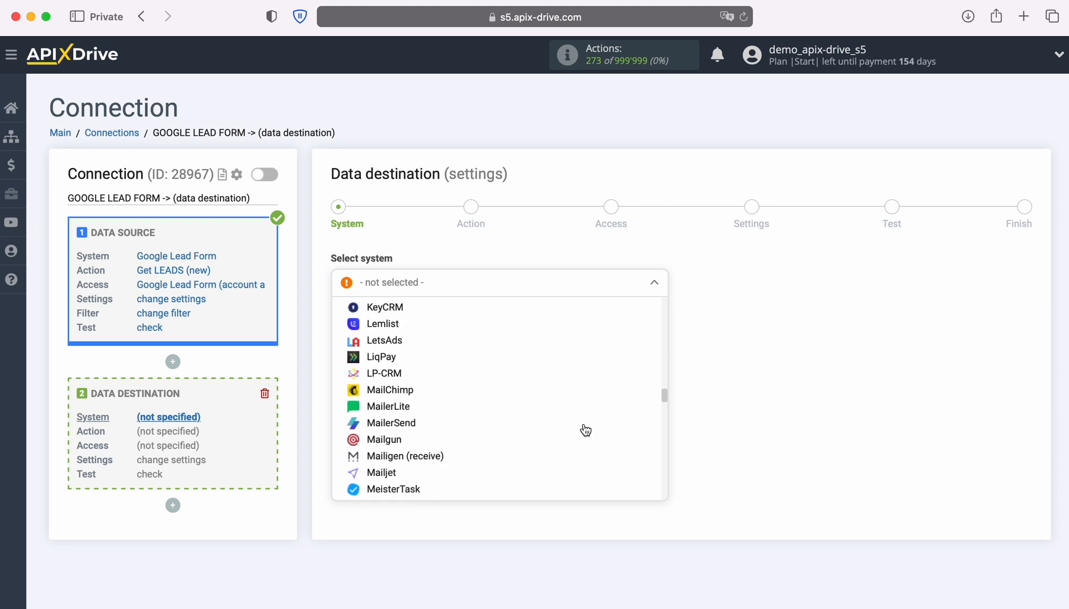
pyautogui.scroll(-12, 585, 429)
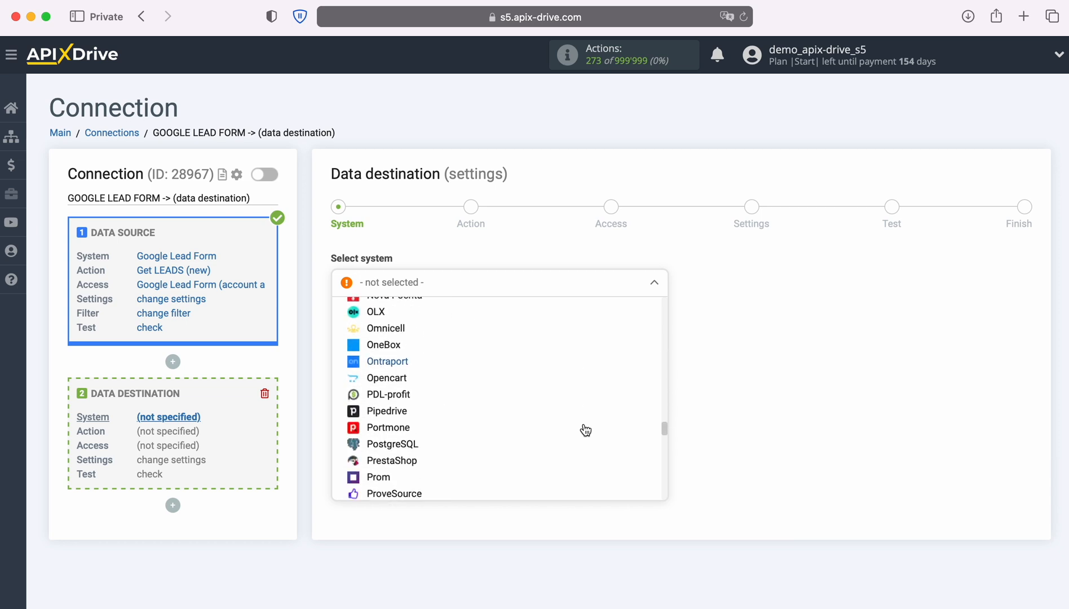
pyautogui.scroll(-12, 585, 429)
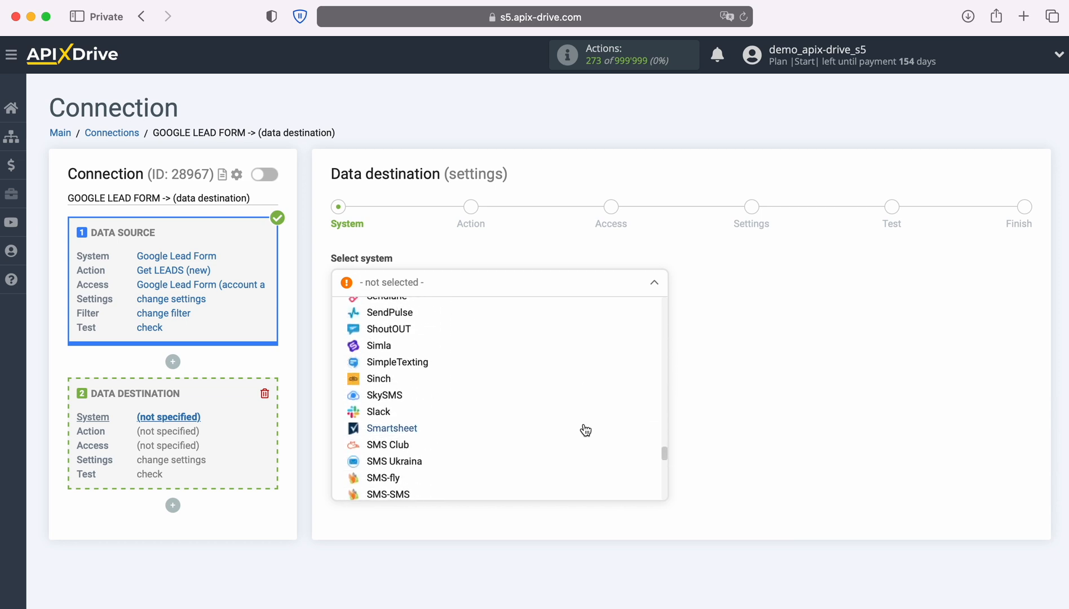
pyautogui.click(387, 413)
pyautogui.click(422, 321)
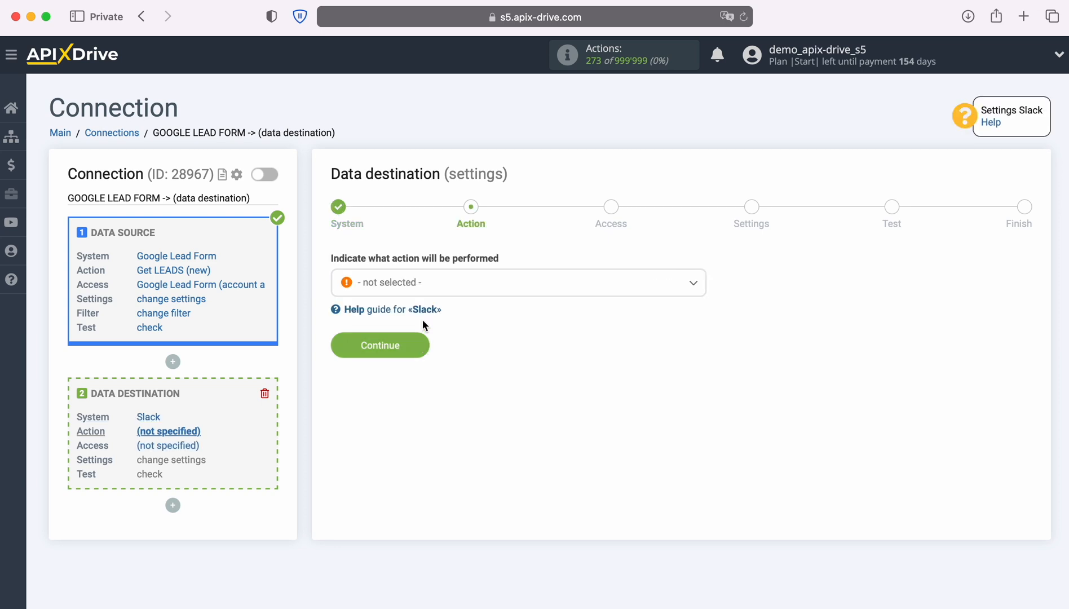
# - Set the destination action to Send MESSAGE (channel) and continue to the access settings
pyautogui.click(558, 286)
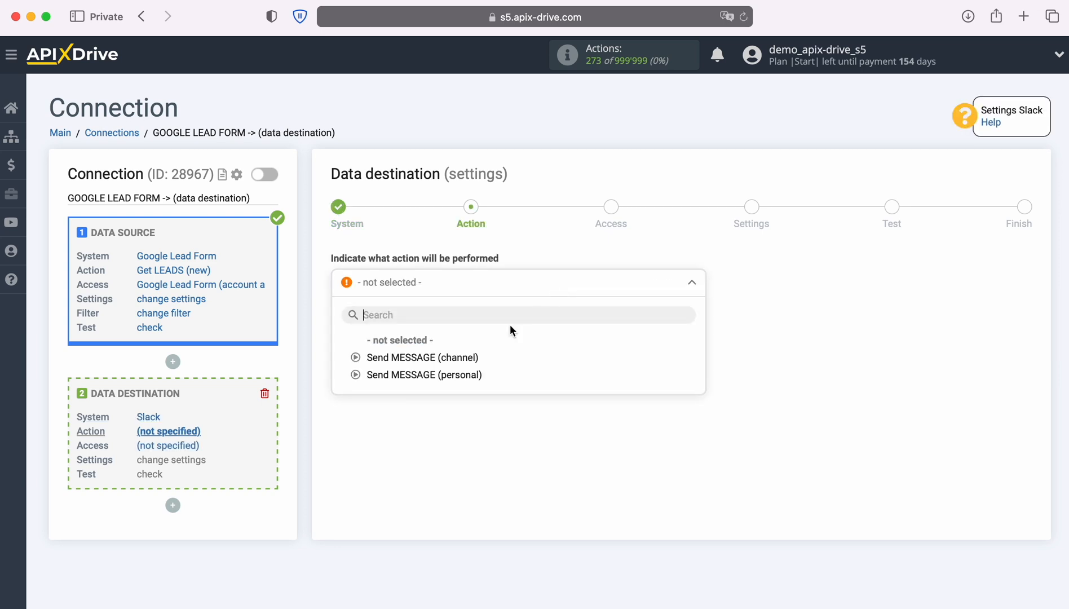
pyautogui.click(472, 357)
pyautogui.click(420, 350)
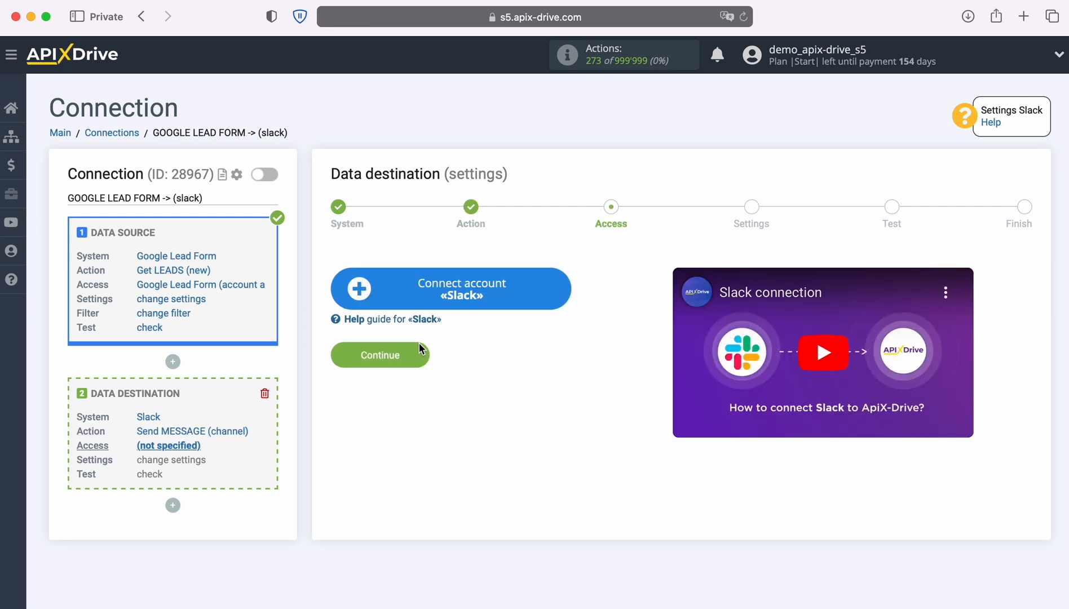
# - Start connecting a Slack account and copy the workspace name apix-driveworkspace from the workspace details in Slack
pyautogui.click(563, 287)
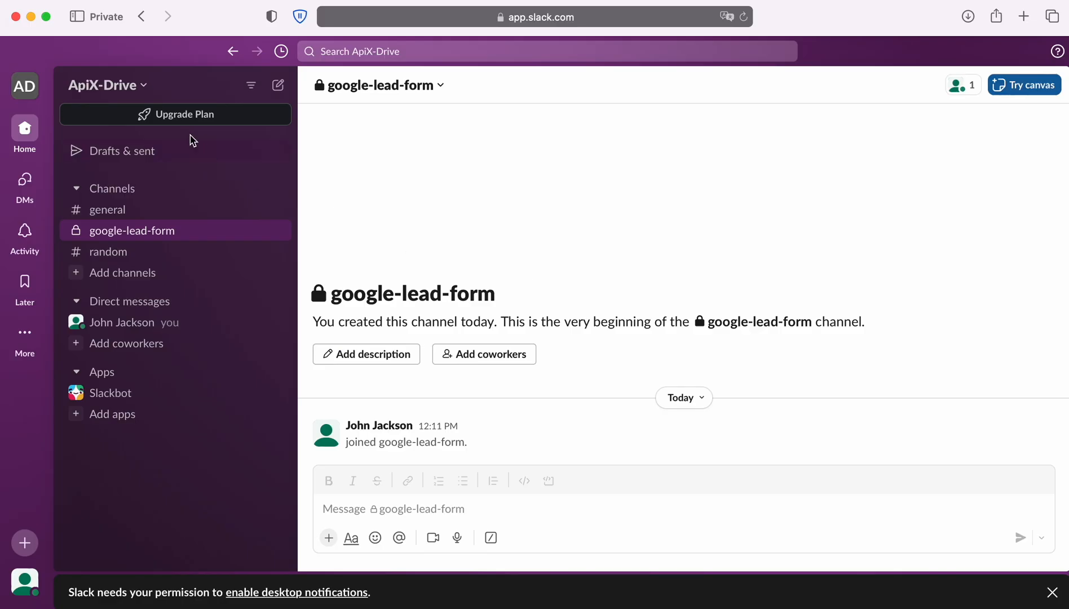
pyautogui.click(145, 87)
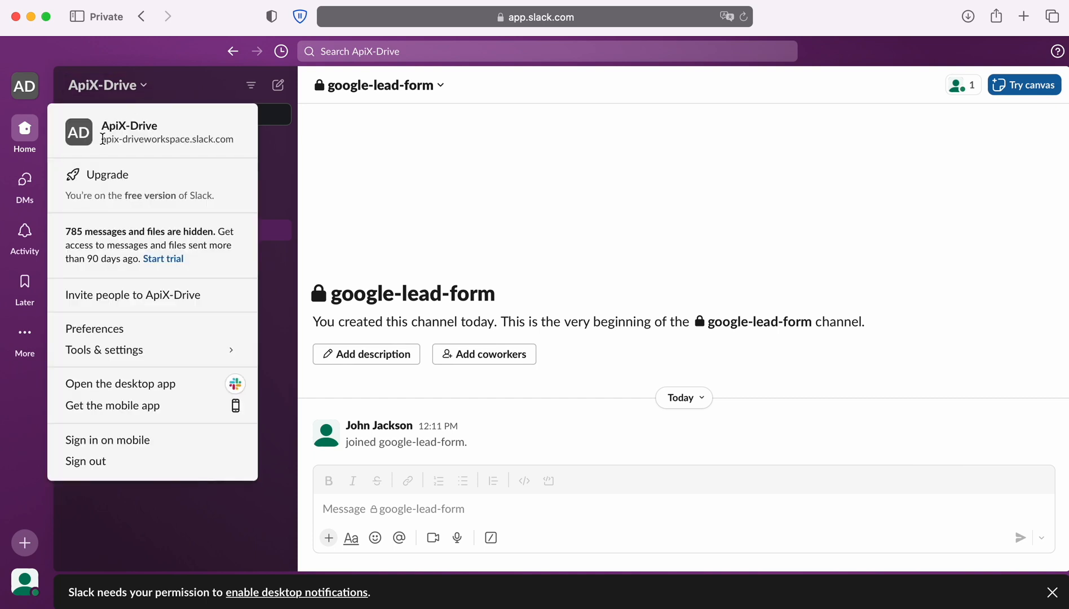
pyautogui.moveTo(102, 139); pyautogui.dragTo(190, 140)
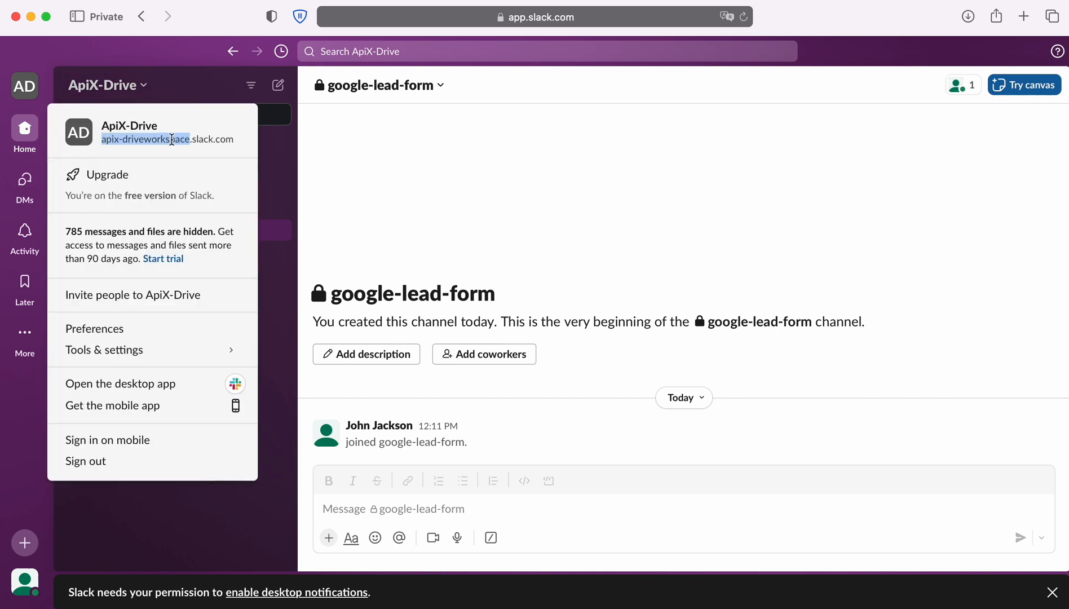
pyautogui.rightClick(190, 140)
pyautogui.click(204, 208)
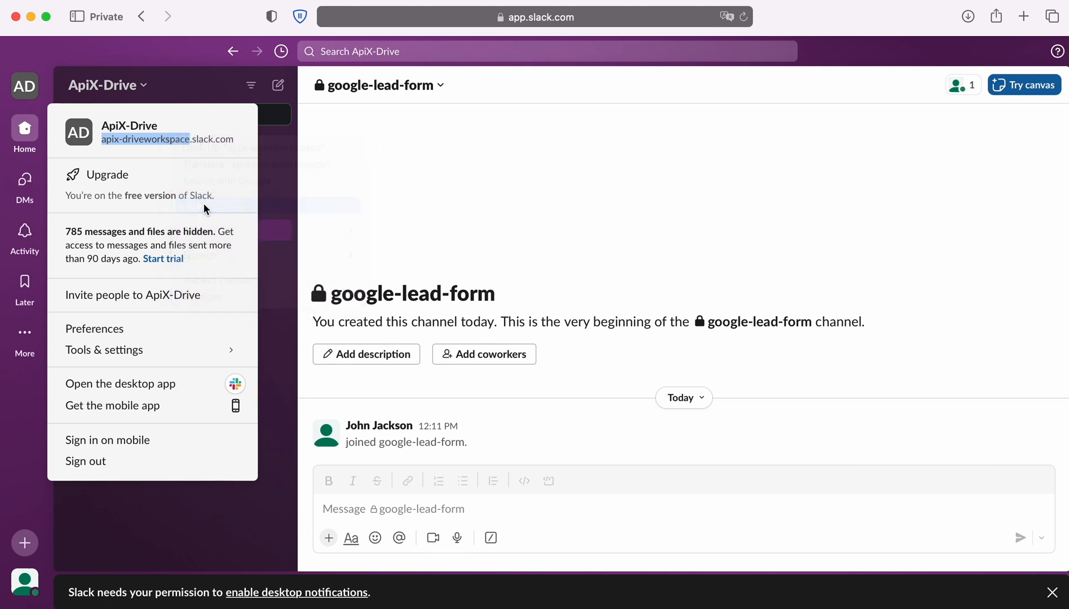
pyautogui.click(145, 90)
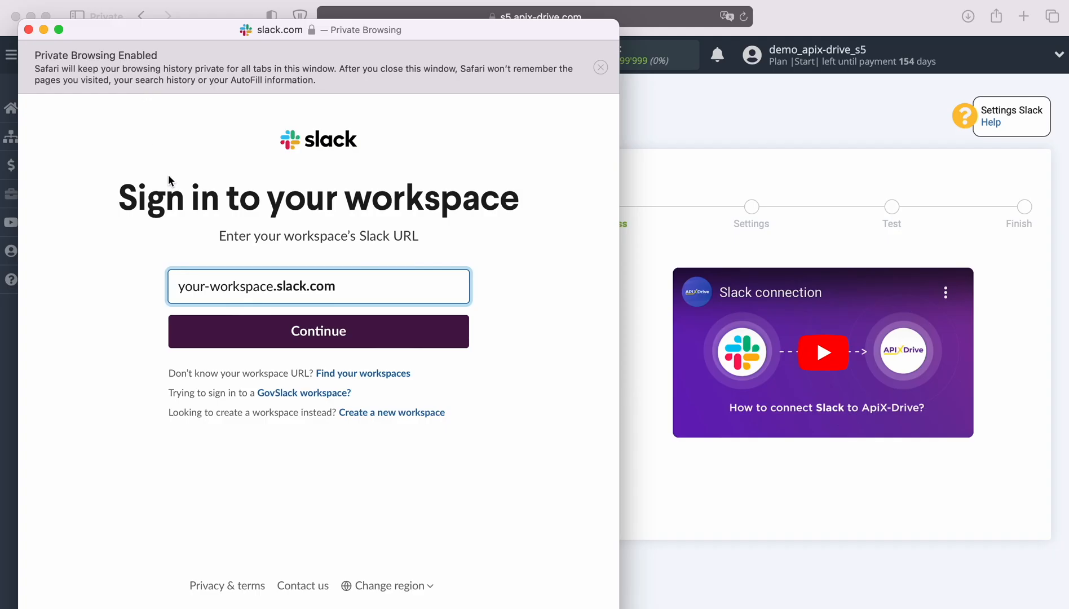
# - Paste the copied workspace name into the Slack sign-in window as the workspace URL and continue
pyautogui.rightClick(191, 277)
pyautogui.click(215, 320)
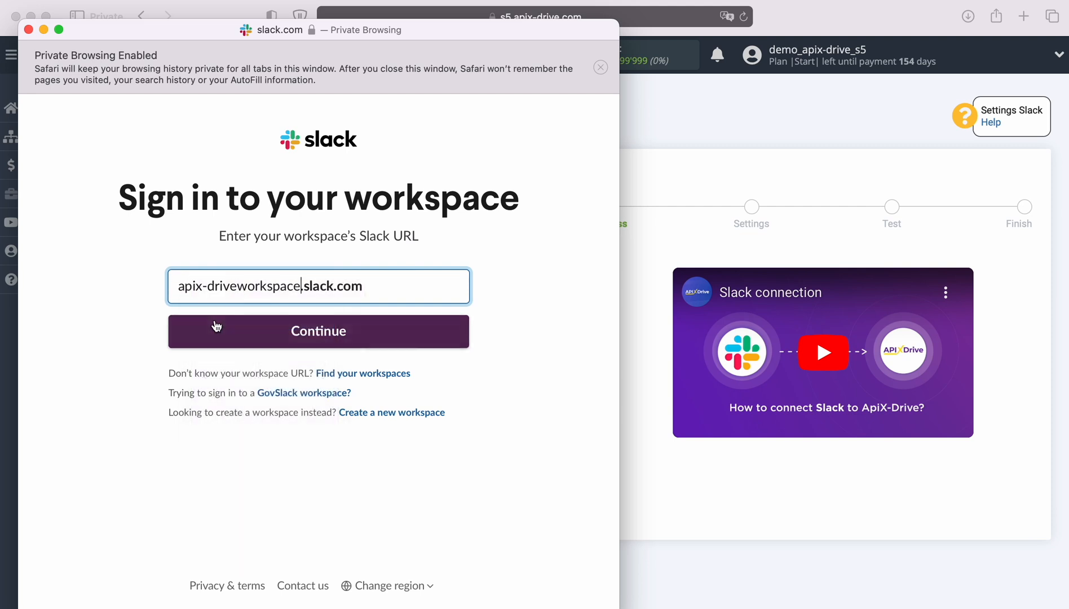
pyautogui.click(346, 333)
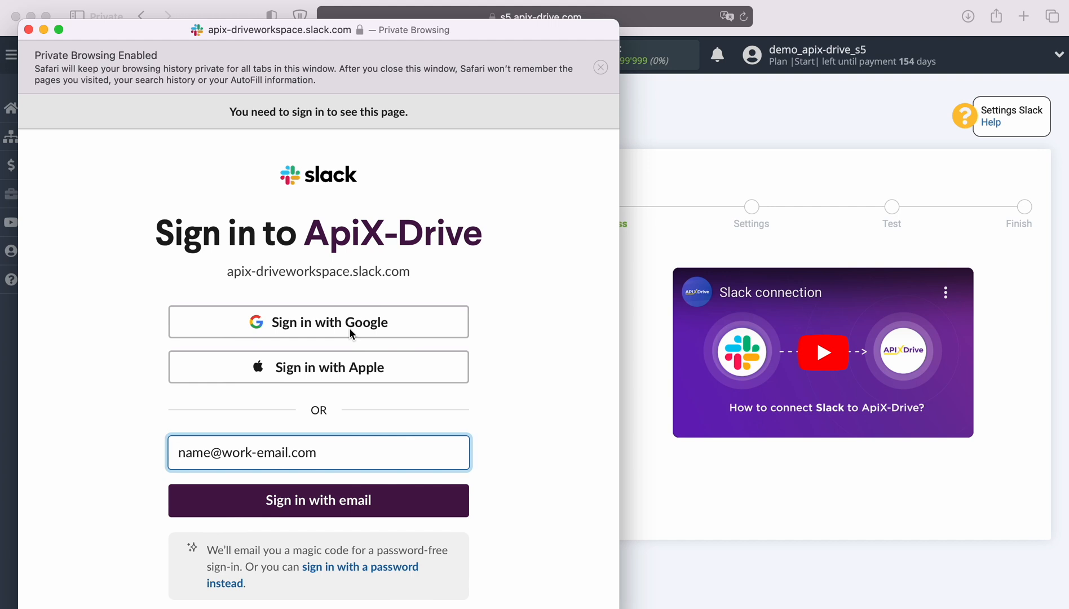
# - Sign in to the Slack workspace with the saved Google account and allow ApiX-Drive the requested access
pyautogui.click(386, 325)
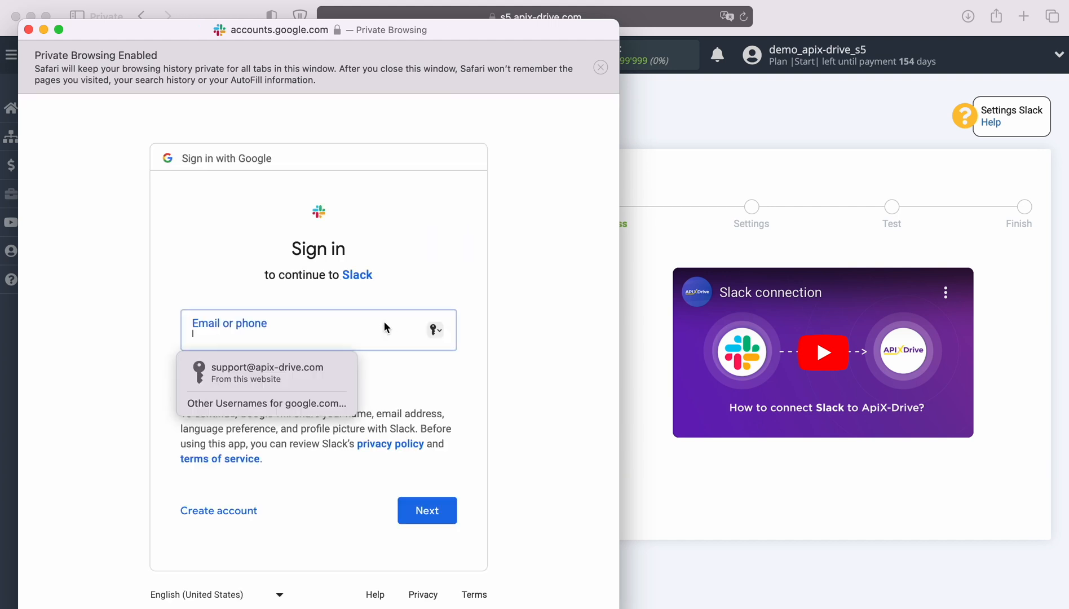
pyautogui.click(324, 367)
pyautogui.click(431, 510)
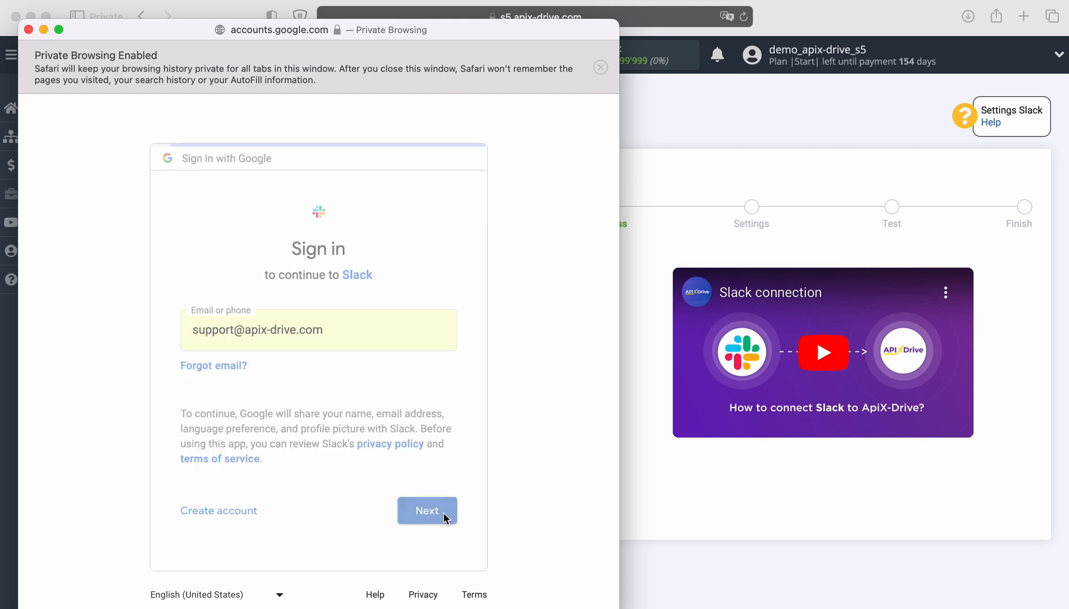
pyautogui.click(449, 521)
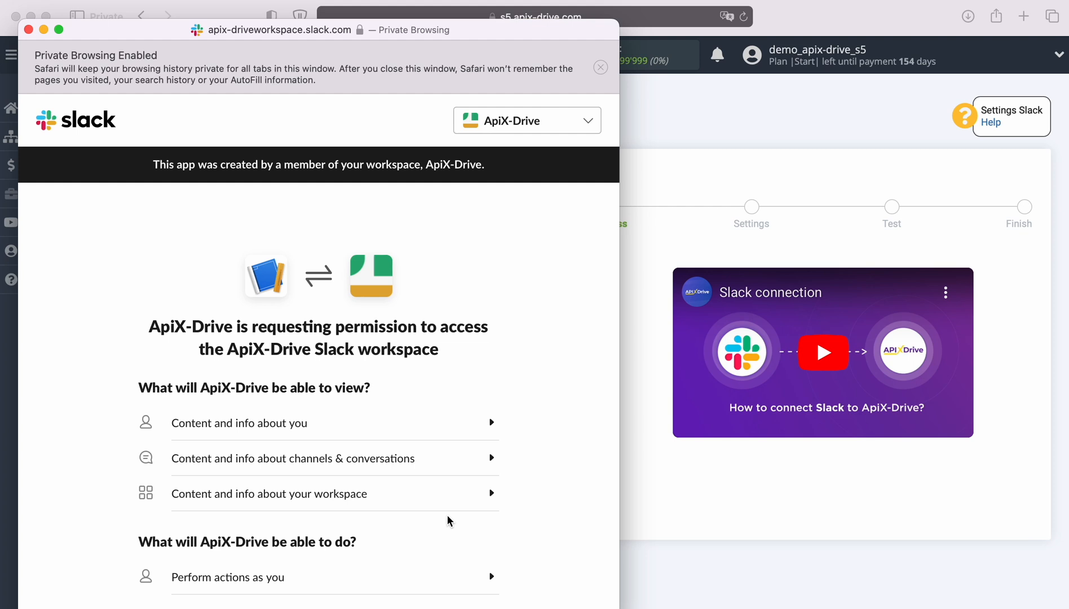
pyautogui.scroll(-5, 448, 518)
pyautogui.click(378, 522)
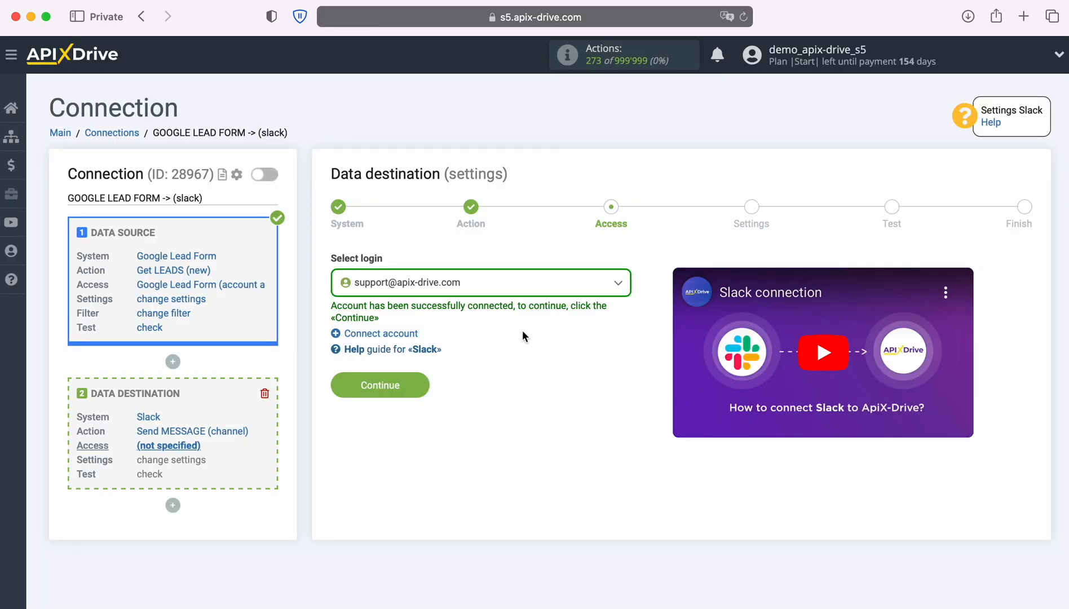
# - Continue with the newly connected Slack login and set the message channel to google-lead-form
pyautogui.click(529, 282)
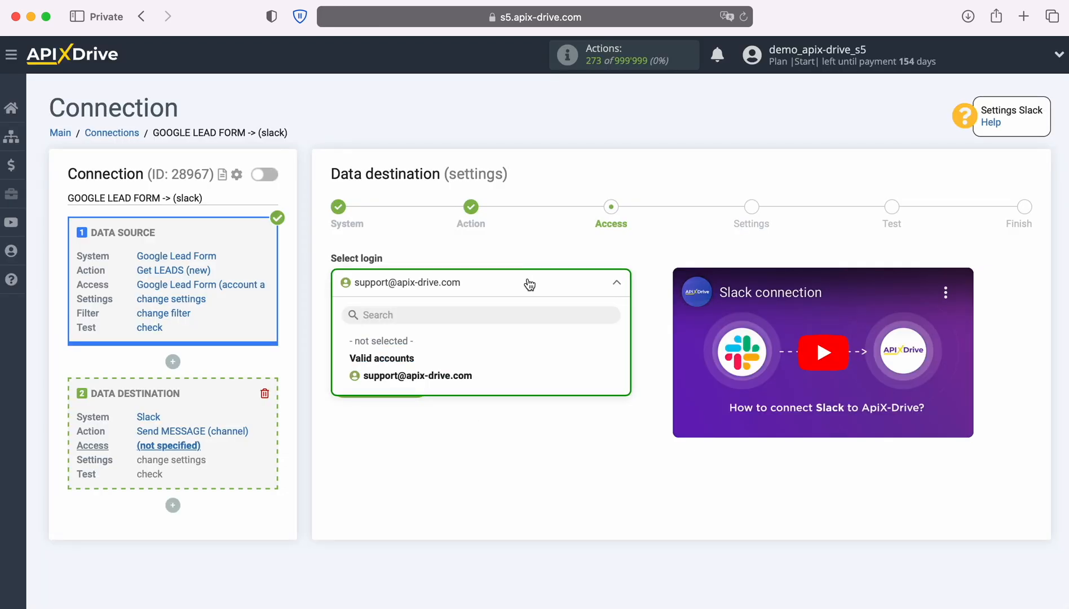
pyautogui.click(464, 375)
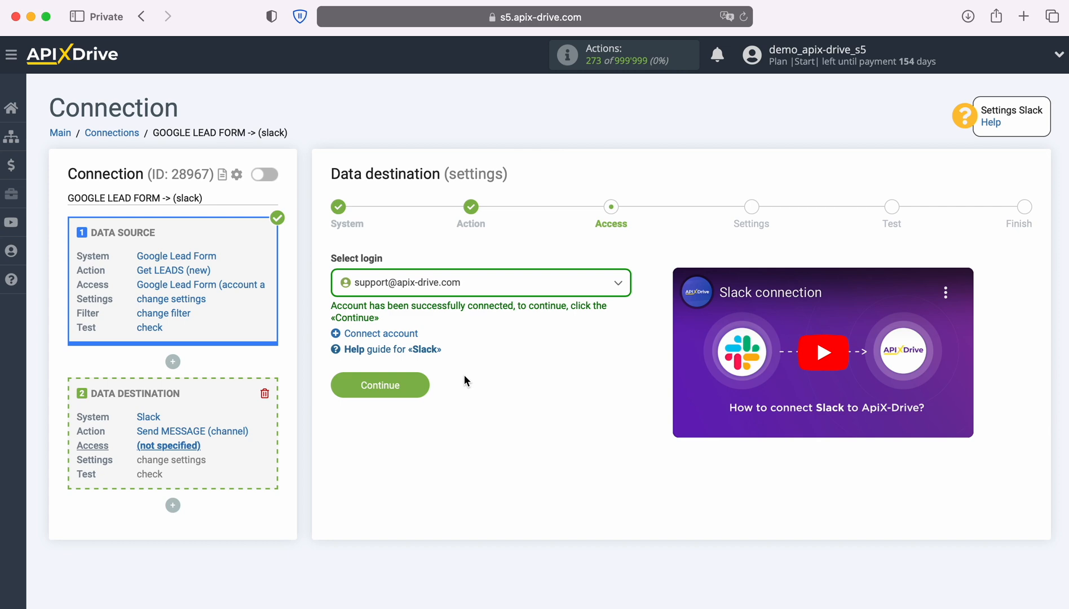
pyautogui.click(423, 382)
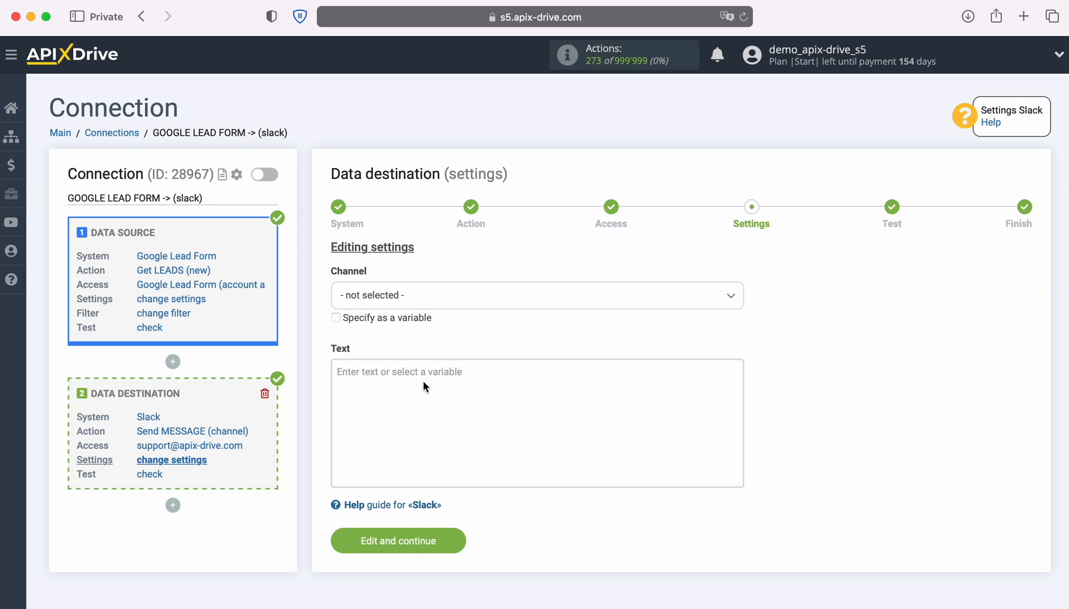
pyautogui.click(433, 299)
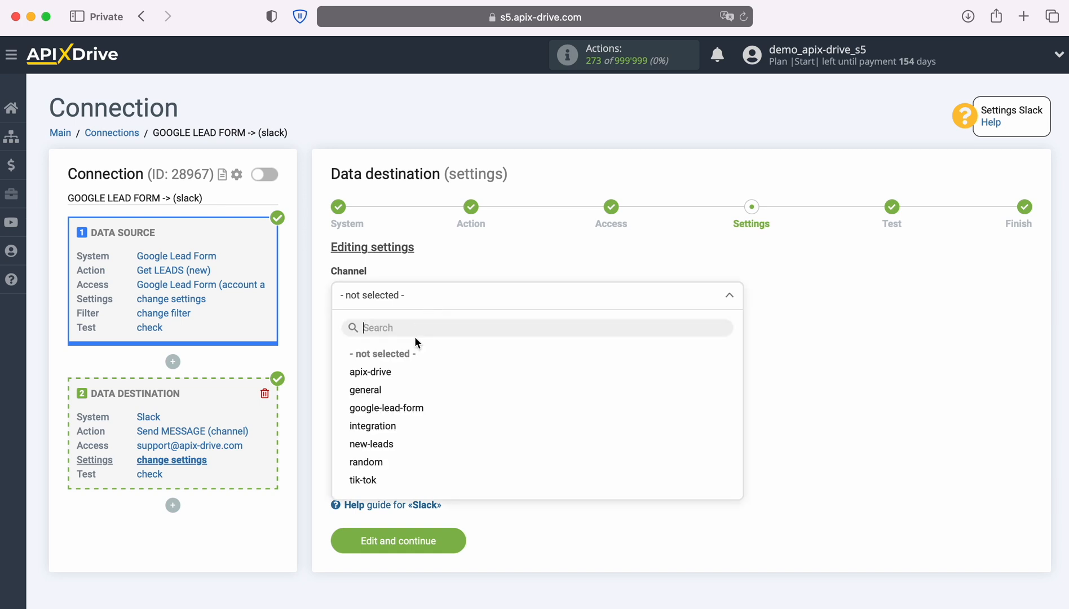
pyautogui.click(404, 408)
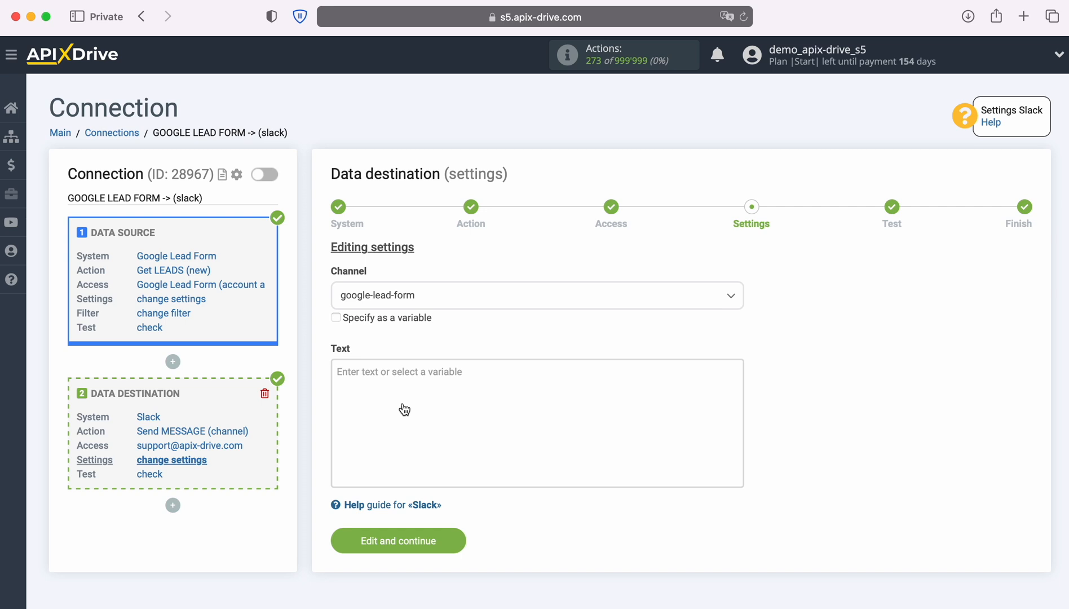
# - Insert the First Name and Last Name variables in the message text and put the label Name before them
pyautogui.click(405, 408)
pyautogui.scroll(-4, 405, 408)
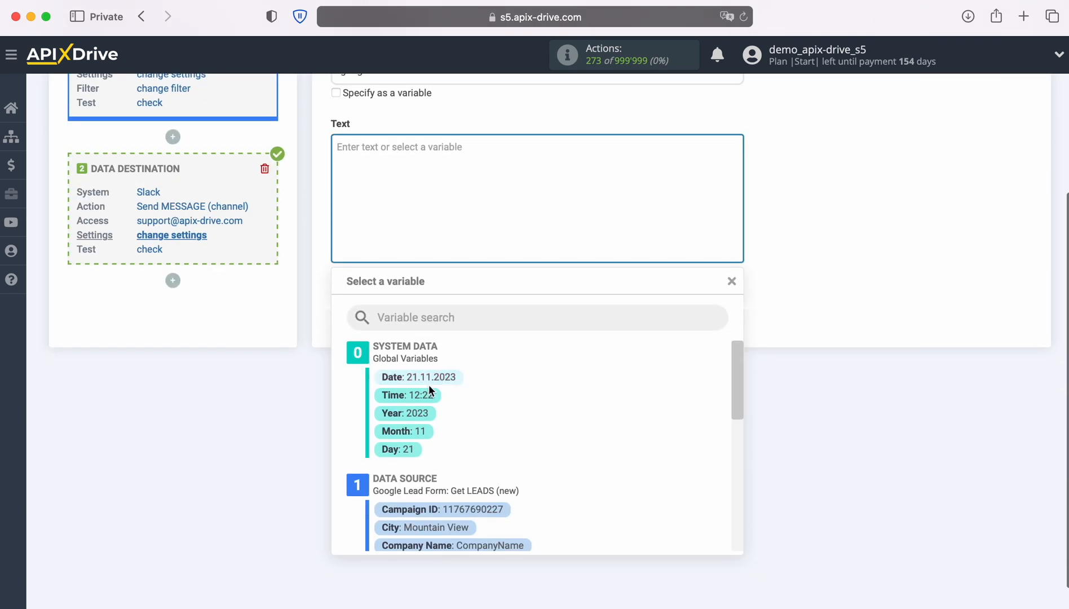
pyautogui.scroll(-5, 617, 429)
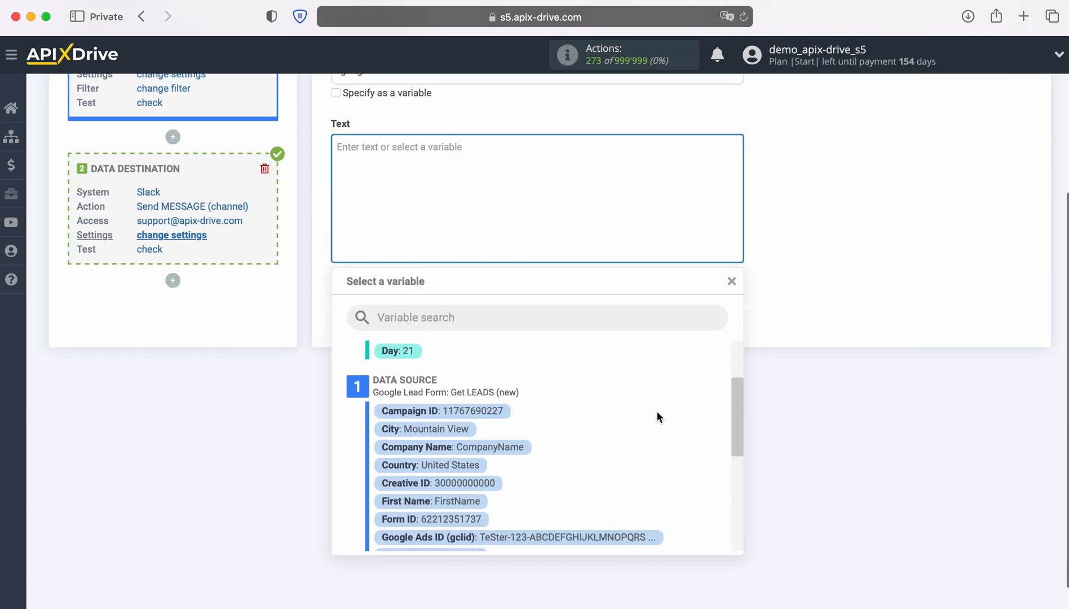
pyautogui.scroll(-3, 657, 417)
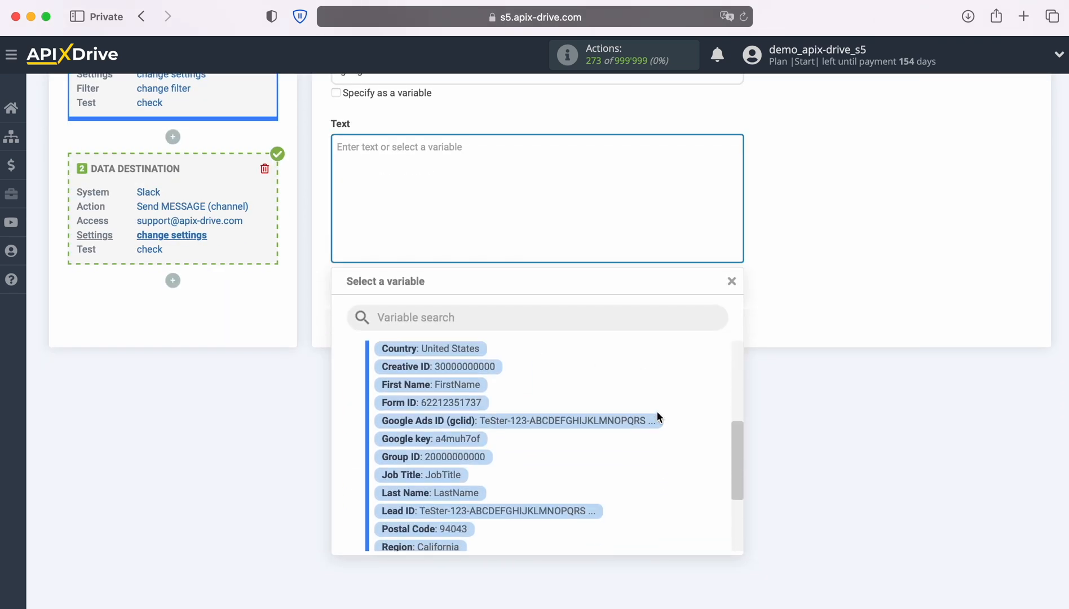
pyautogui.scroll(1, 649, 414)
pyautogui.click(465, 386)
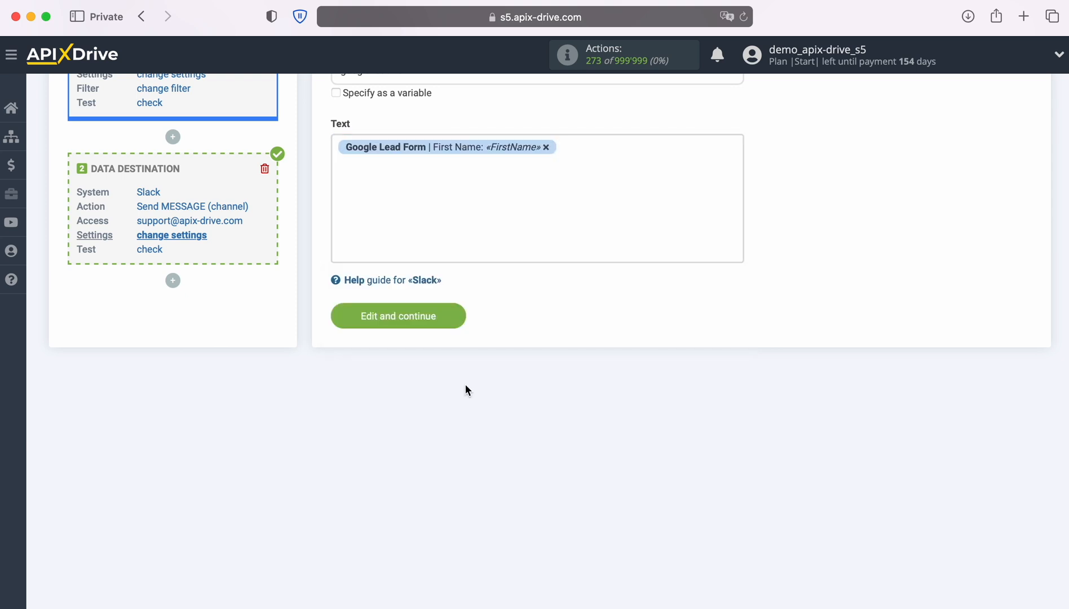
pyautogui.click(564, 172)
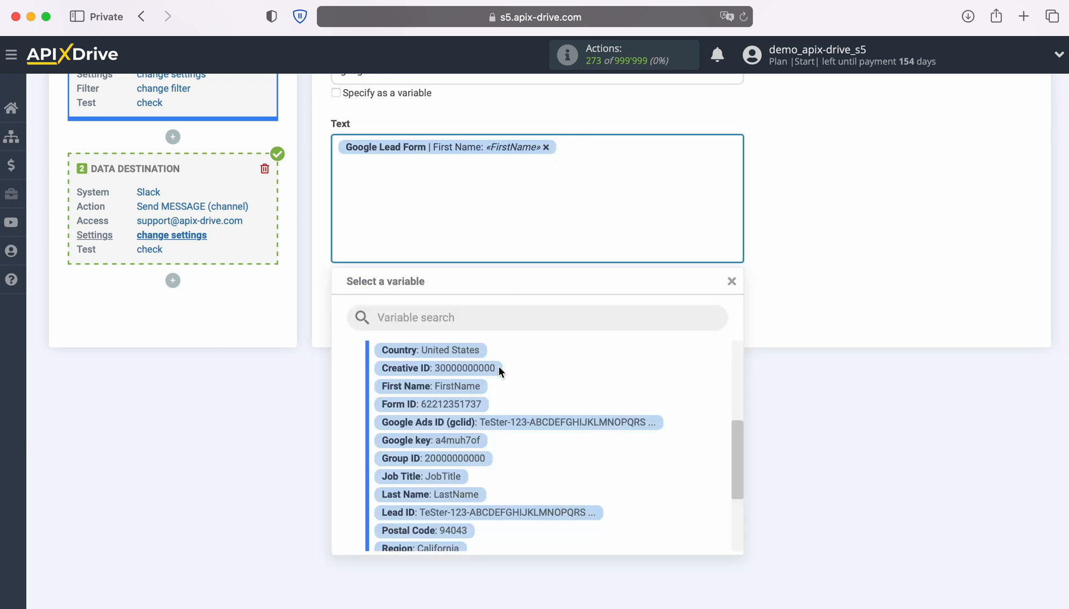
pyautogui.click(464, 494)
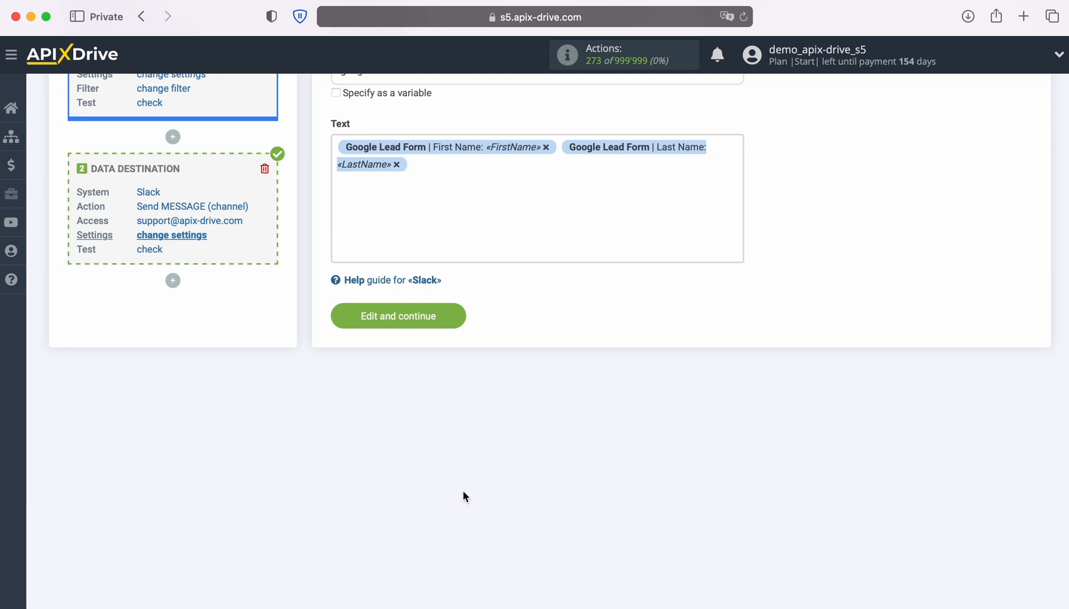
pyautogui.click(337, 149)
pyautogui.write('Name')
# - Add a second message line labelled Email with the User Email variable
pyautogui.click(433, 170)
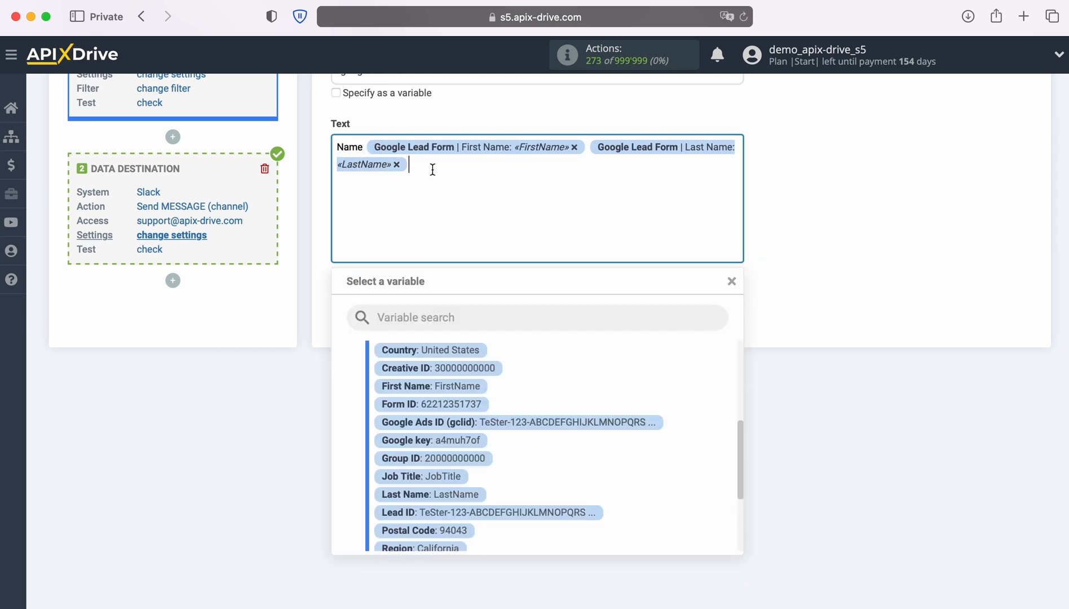
pyautogui.press('Return')
pyautogui.write('Email')
pyautogui.scroll(-5, 625, 405)
pyautogui.click(484, 496)
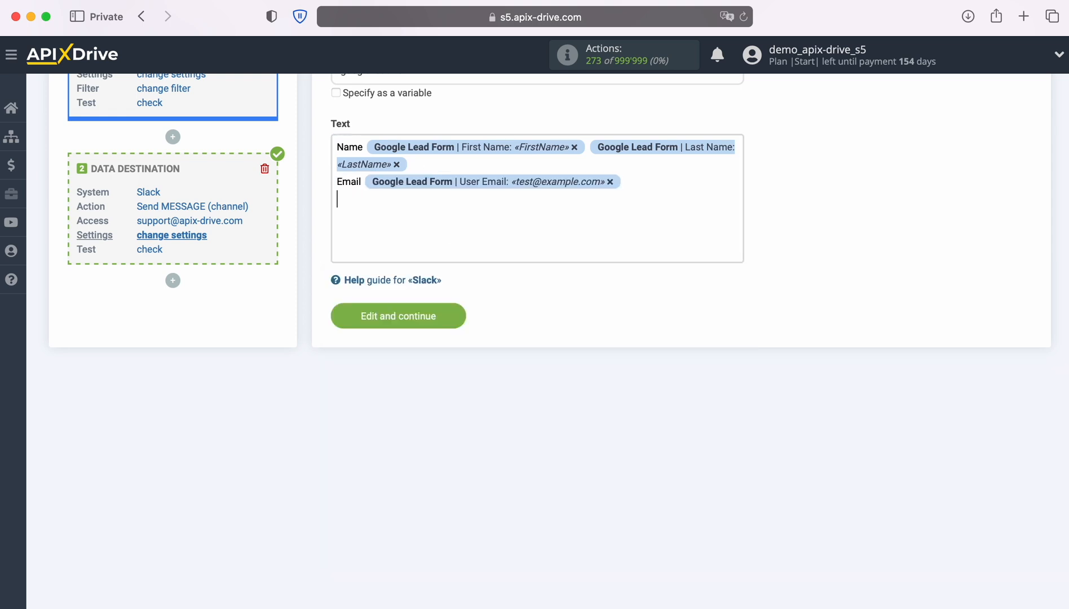
# - Add a message line labelled Phone with the User Phone variable and one labelled Form with the Form ID variable
pyautogui.write('Phone')
pyautogui.click(402, 219)
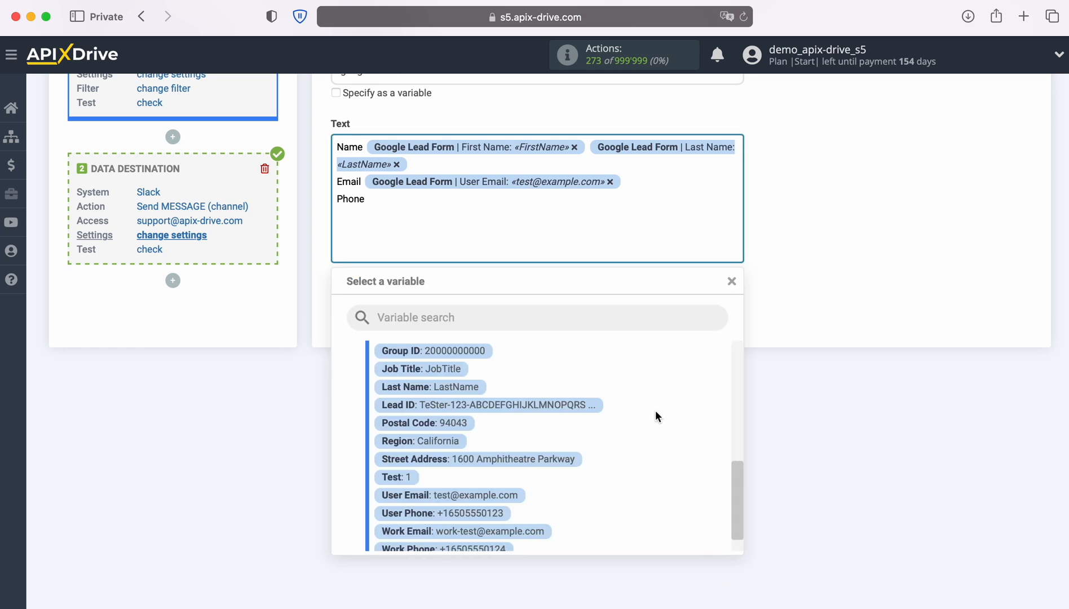
pyautogui.scroll(-1, 655, 416)
pyautogui.click(496, 484)
pyautogui.write('Form')
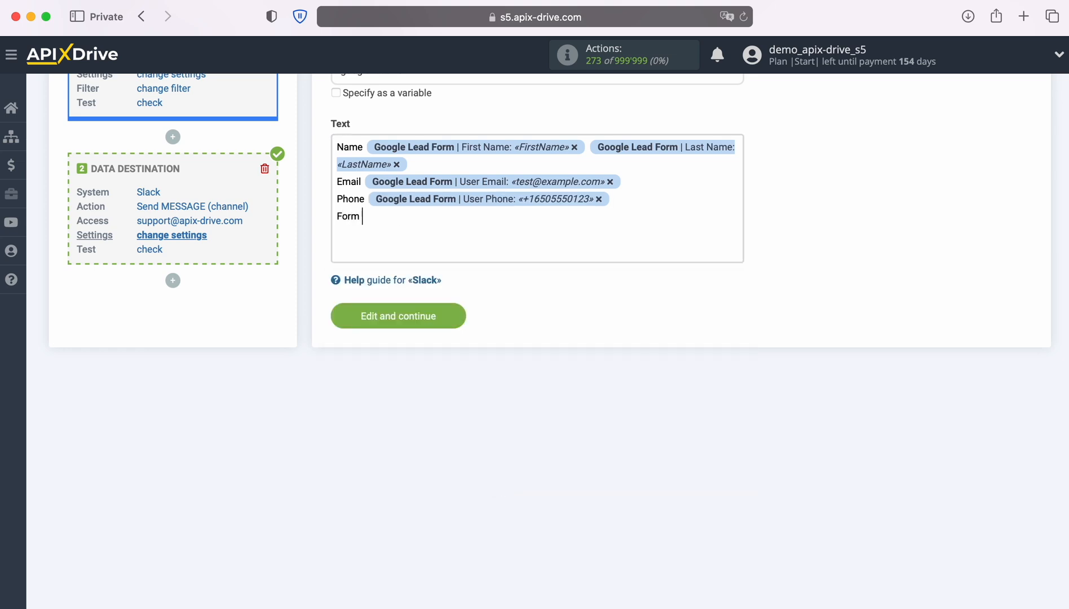
pyautogui.click(424, 225)
pyautogui.scroll(3, 625, 432)
pyautogui.click(456, 403)
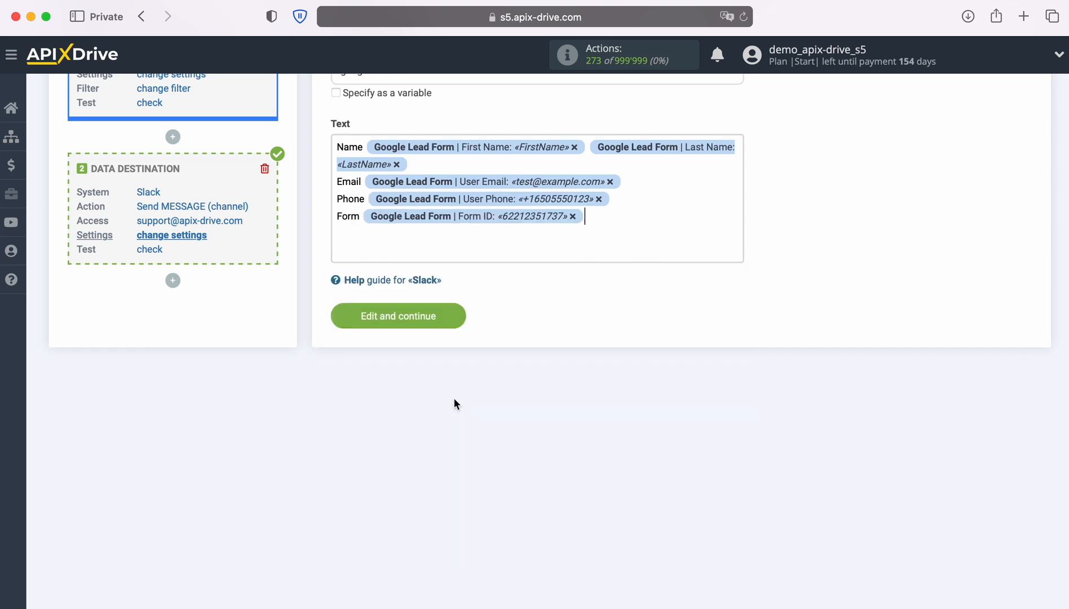
# - Add a message line labelled Date with the system Date and Time variables, and save the message settings
pyautogui.press('Return')
pyautogui.write('Date')
pyautogui.click(408, 241)
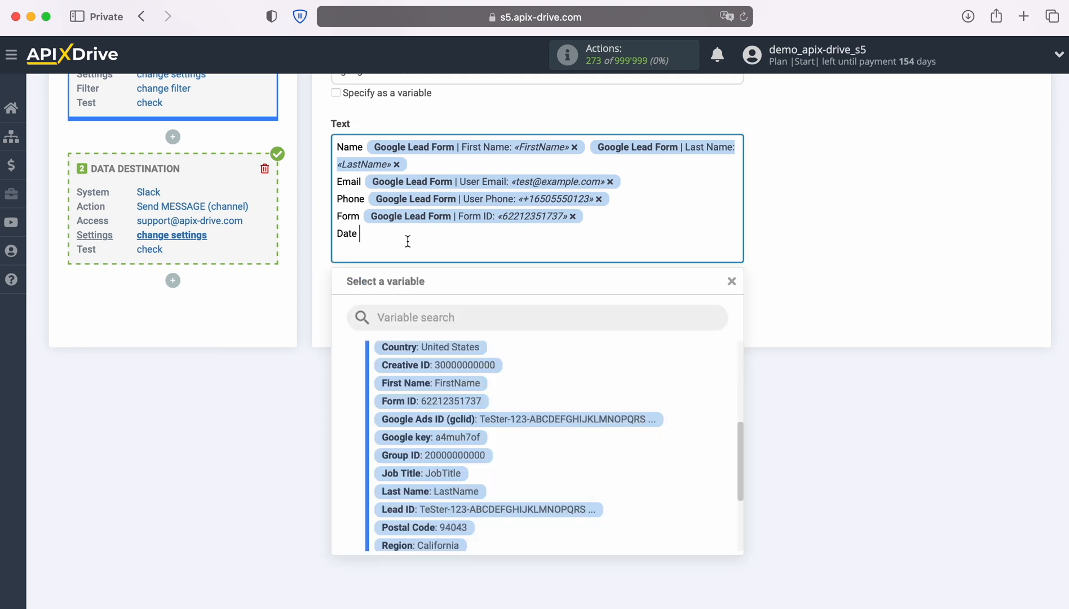
pyautogui.scroll(5, 556, 430)
pyautogui.click(443, 377)
pyautogui.click(548, 235)
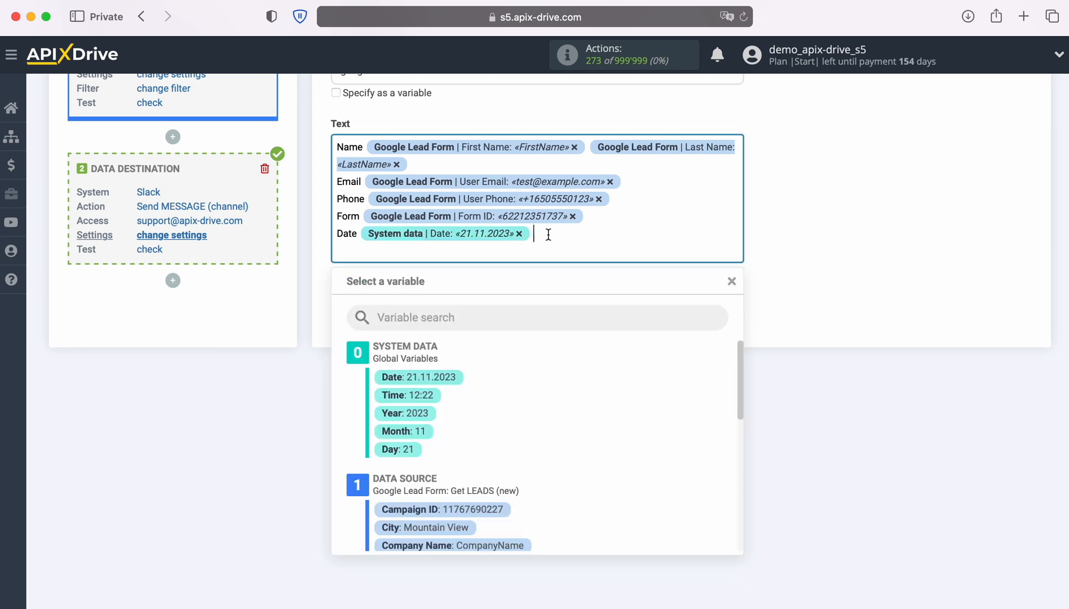
pyautogui.click(425, 394)
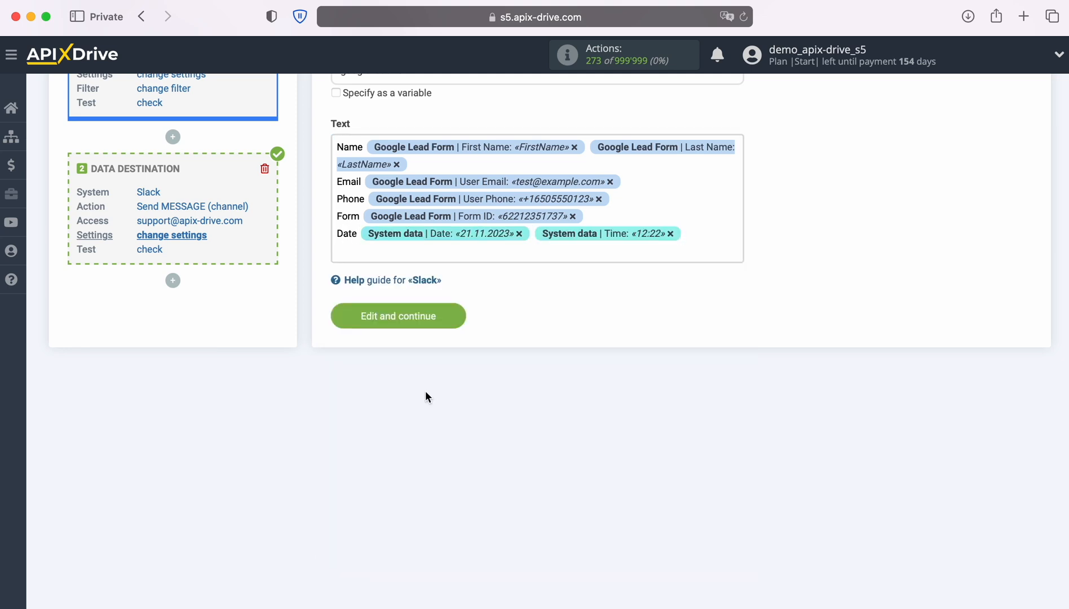
pyautogui.click(461, 320)
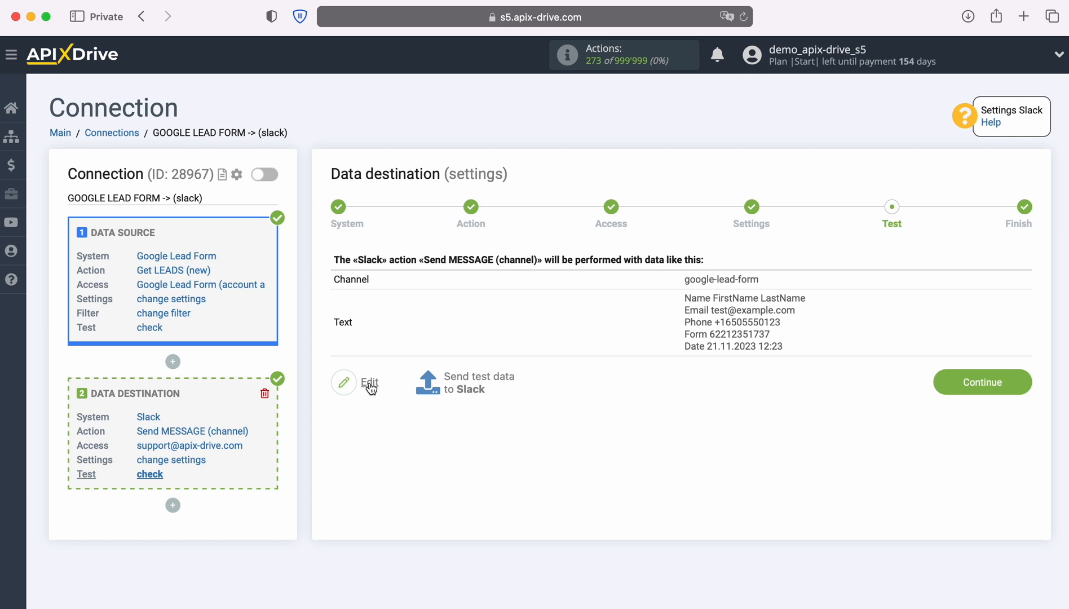
# - Send the test data to Slack, and complete the data destination setup by enabling auto-update
pyautogui.click(477, 377)
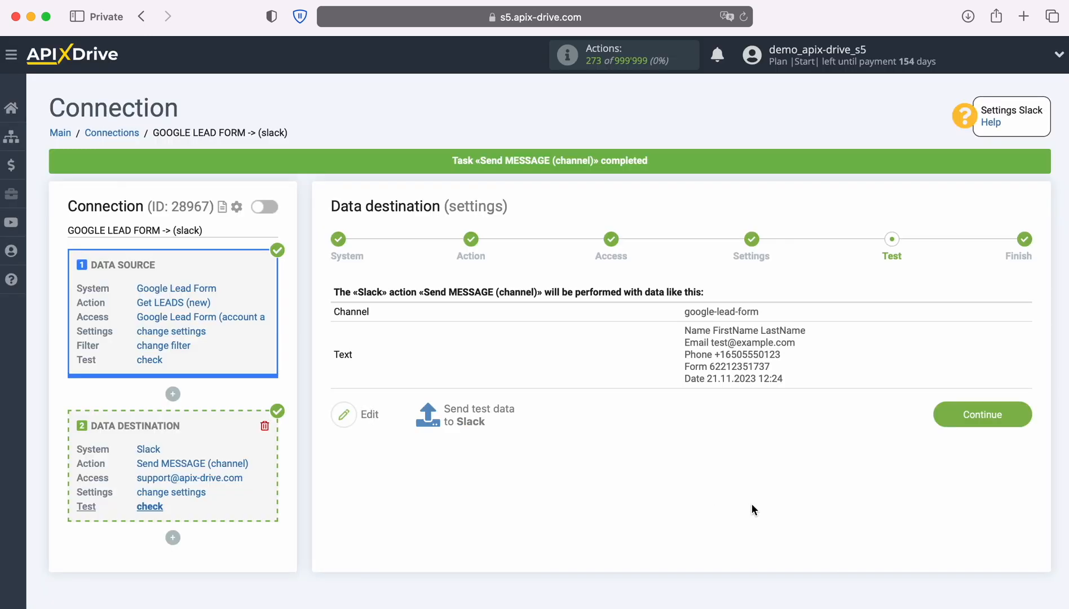
pyautogui.click(1023, 415)
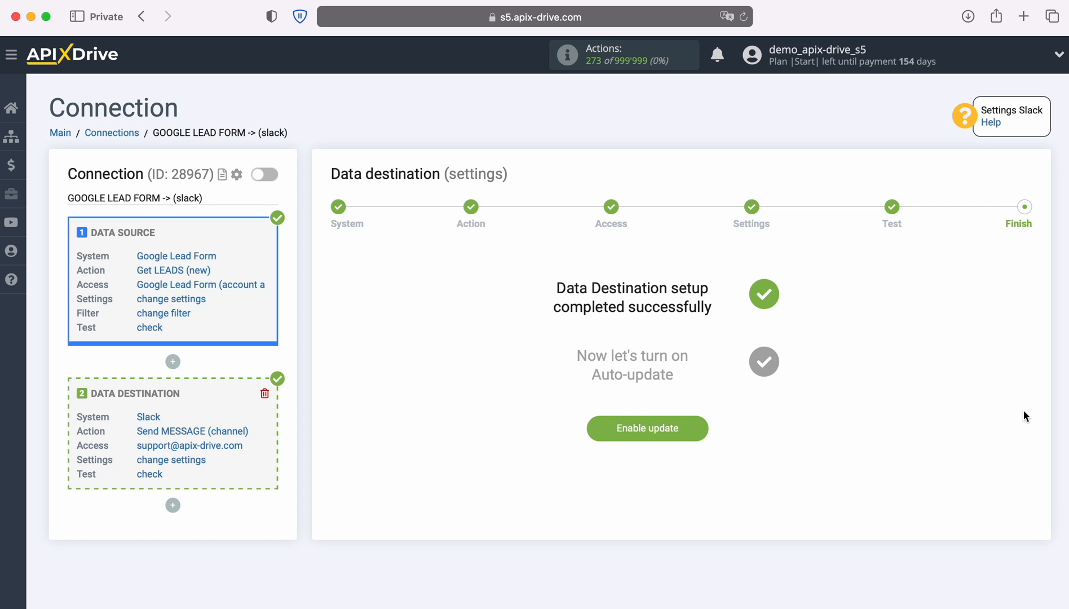
pyautogui.click(699, 428)
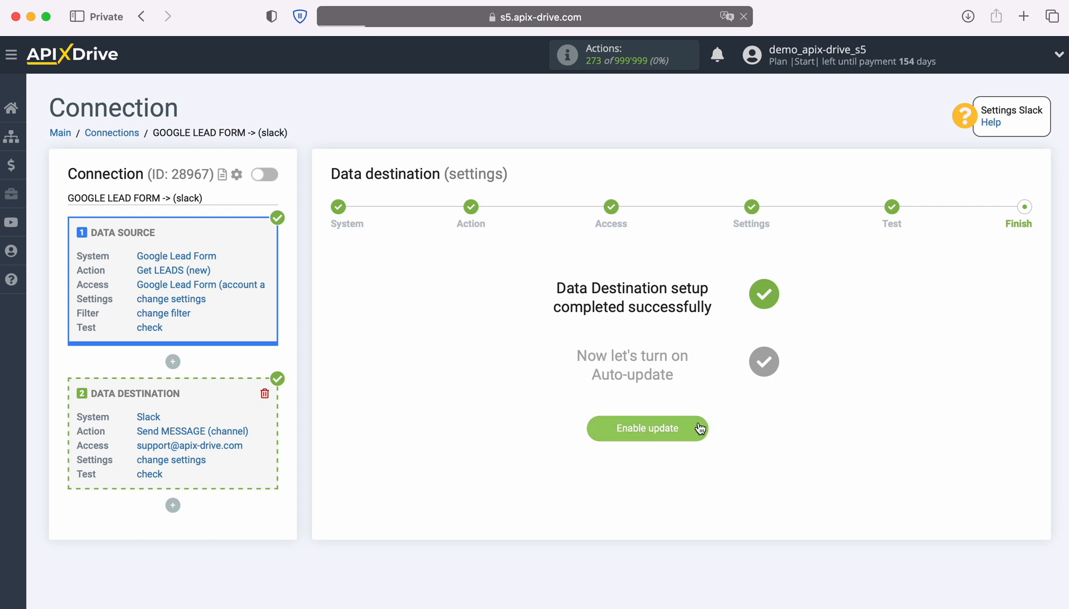
# - Set the update interval of the GOOGLE LEAD FORM -> (slack) connection to 5 minutes and save its setup
pyautogui.click(1015, 225)
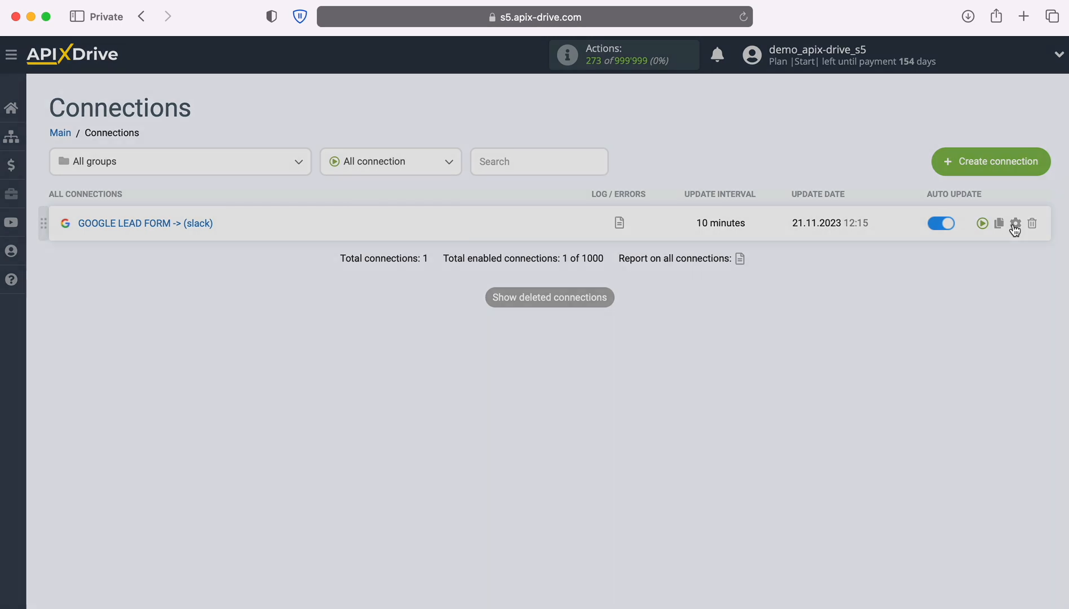
pyautogui.click(628, 328)
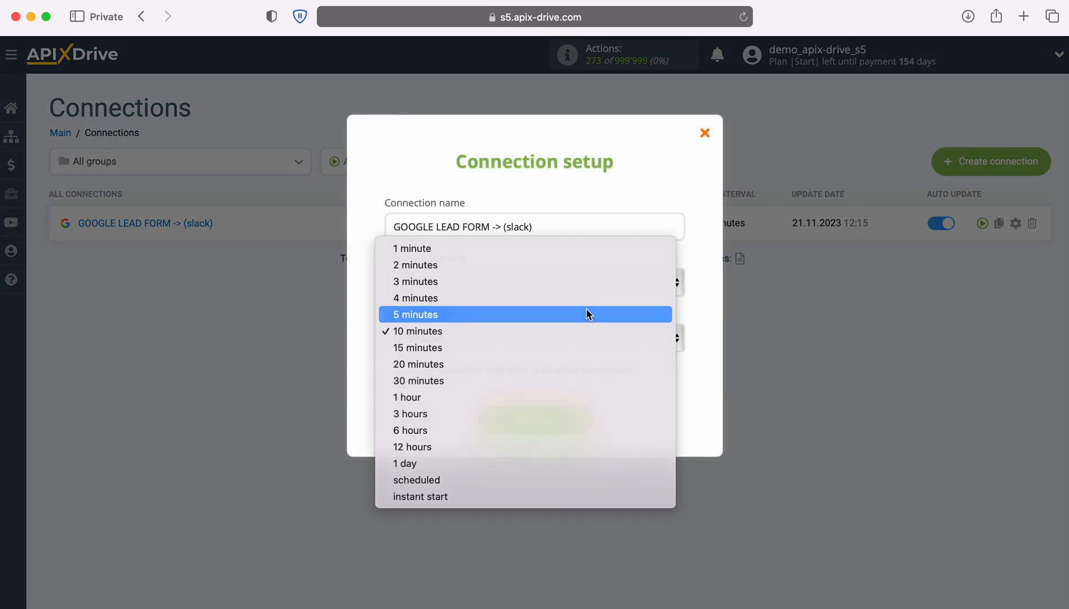
pyautogui.click(588, 314)
pyautogui.click(584, 425)
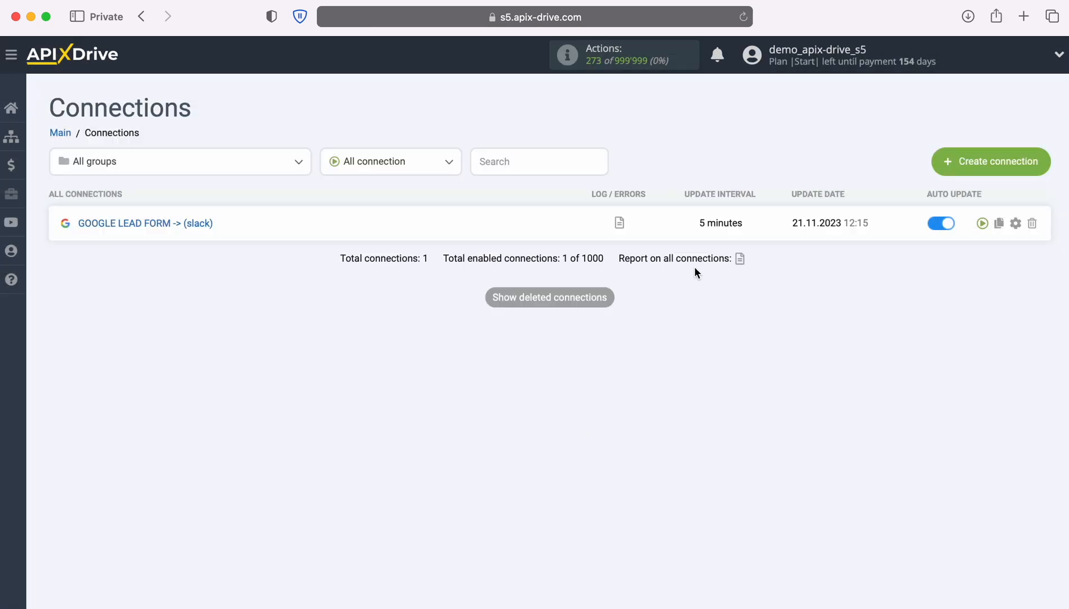